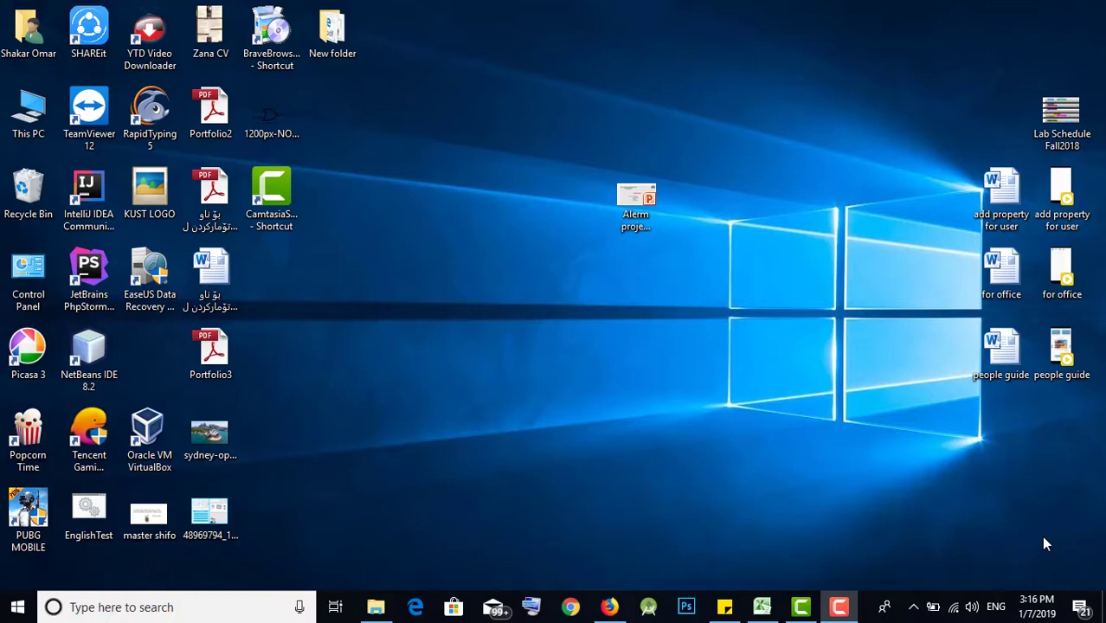
Step: Launch Chrome and load the MLS admin address komar.edu.iq/english/mls/wp-admin
{"action": "left_click", "coordinate": [569, 609]}
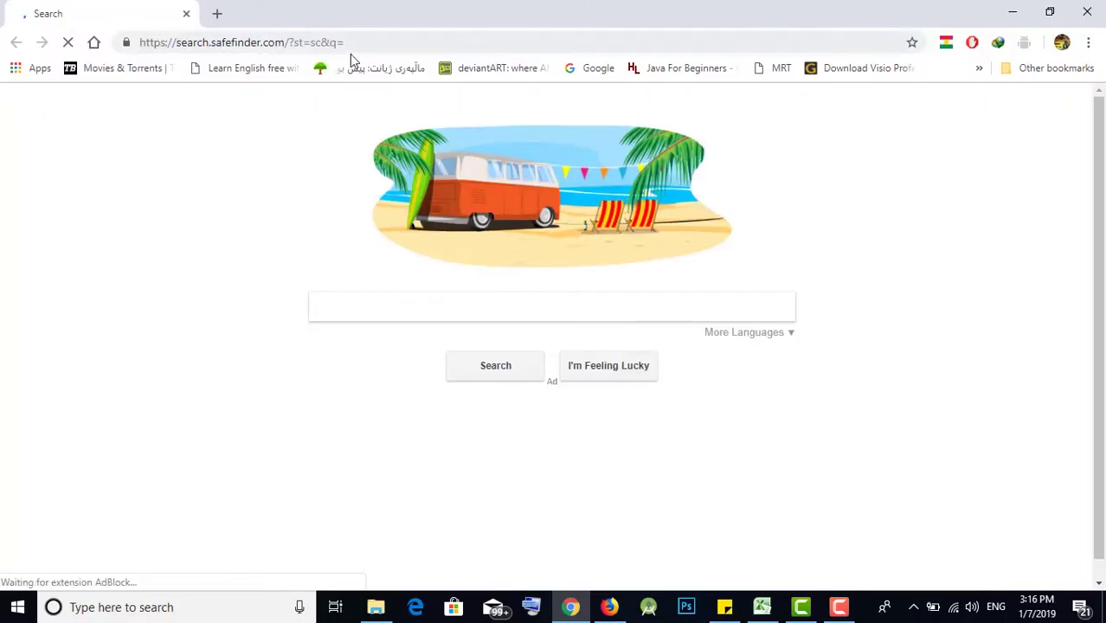
{"action": "left_click", "coordinate": [349, 43]}
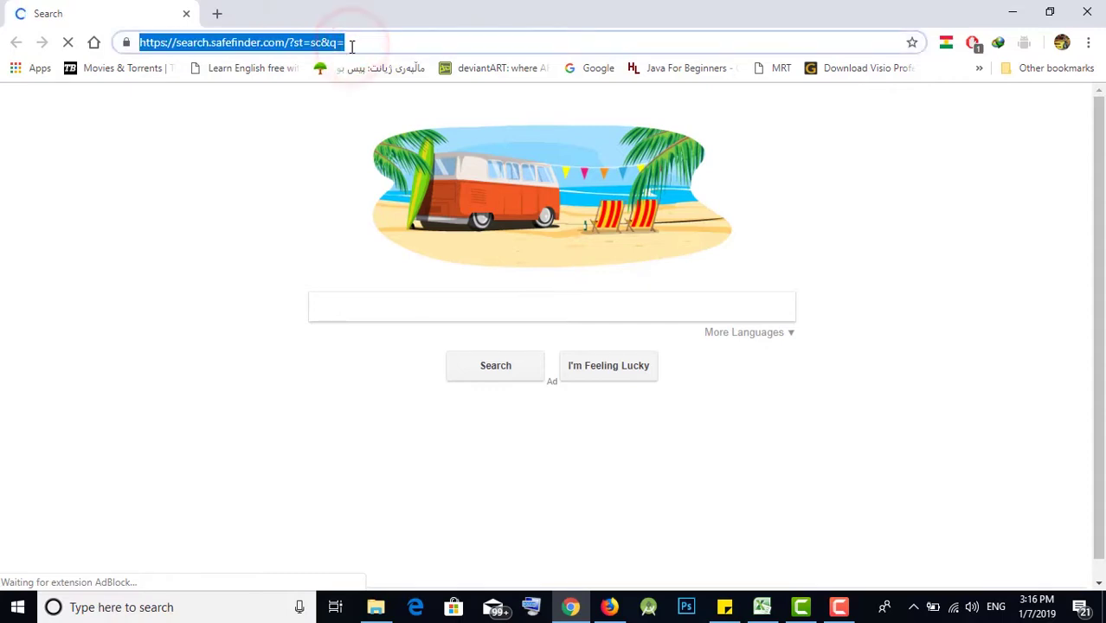
{"action": "type", "text": "k"}
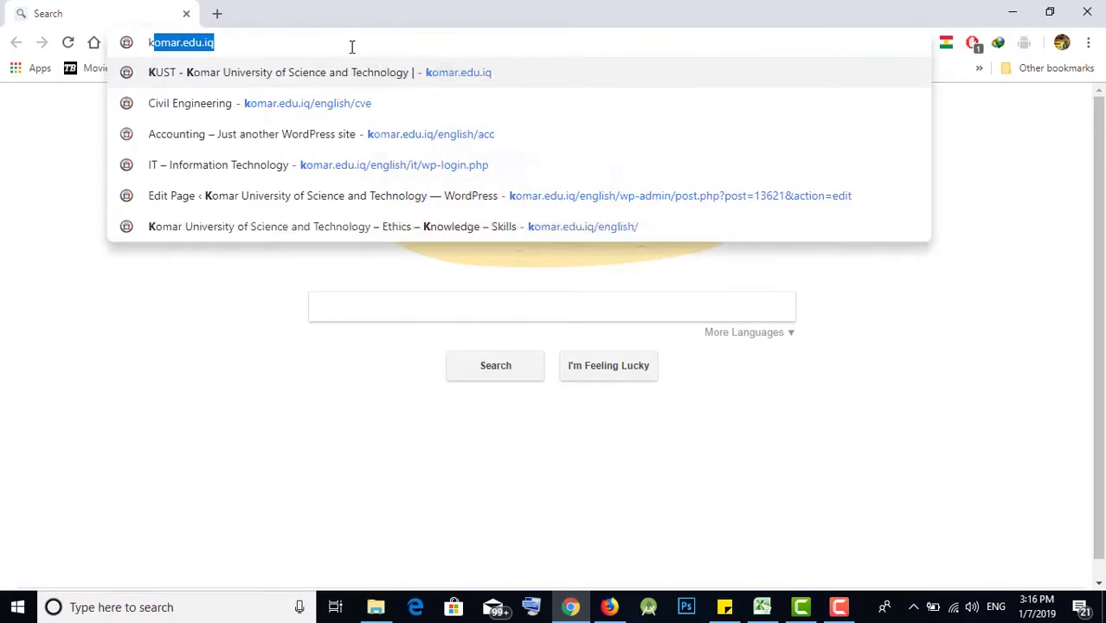
{"action": "type", "text": "omar.edu.iq"}
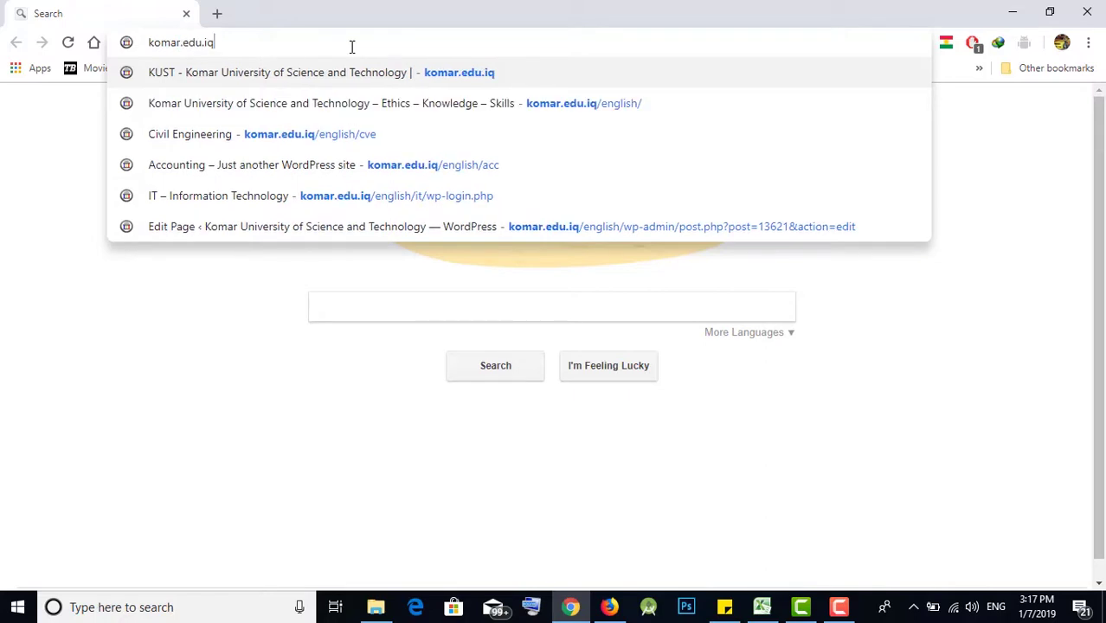
{"action": "type", "text": "/en"}
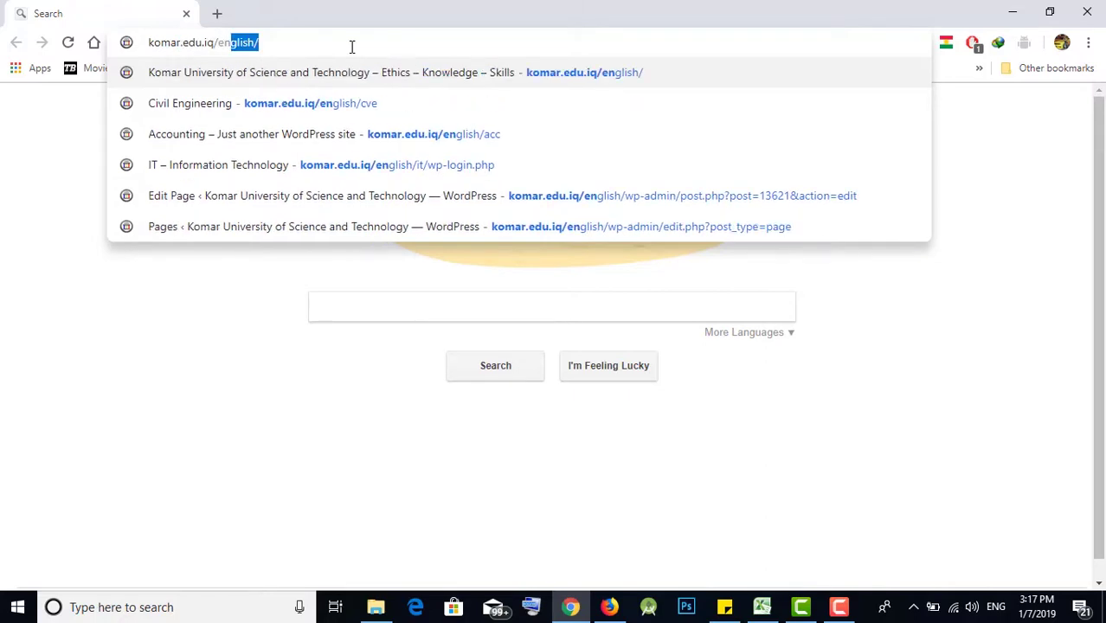
{"action": "type", "text": "glish/mls/"}
{"action": "key", "text": "End"}
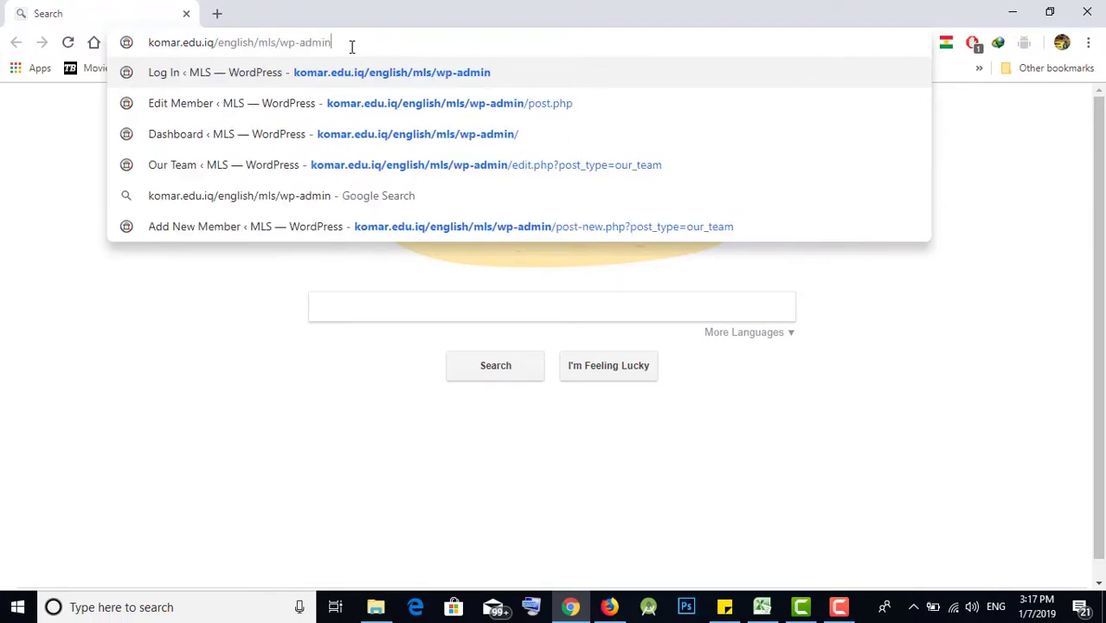
{"action": "key", "text": "Return"}
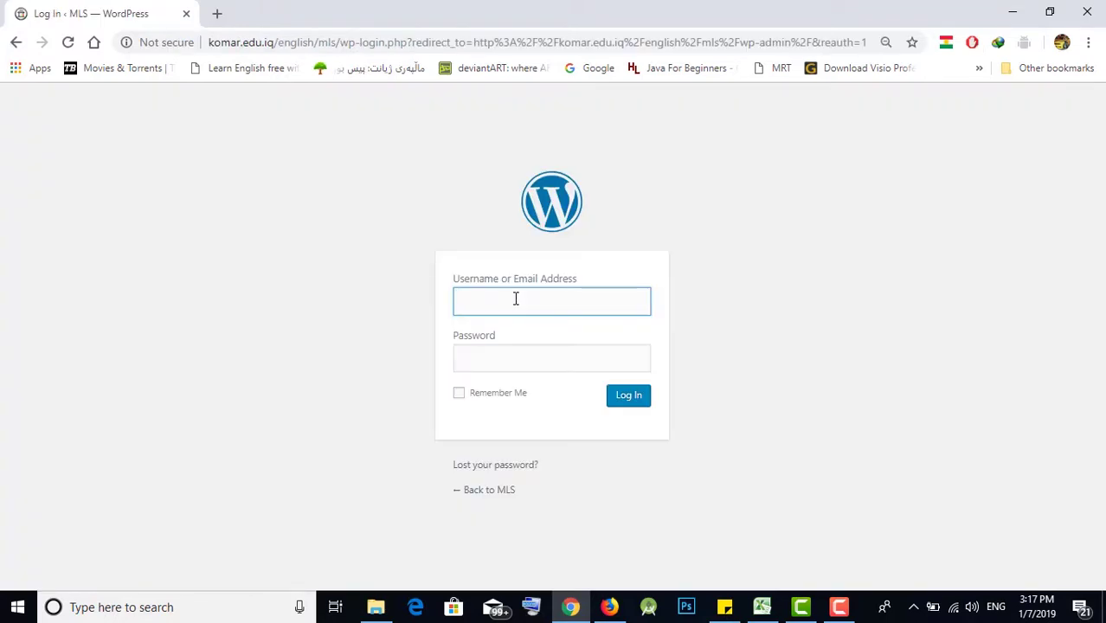
Step: Log in with the saved username and account password, then bring up Visit Site's link options
{"action": "type", "text": "sha"}
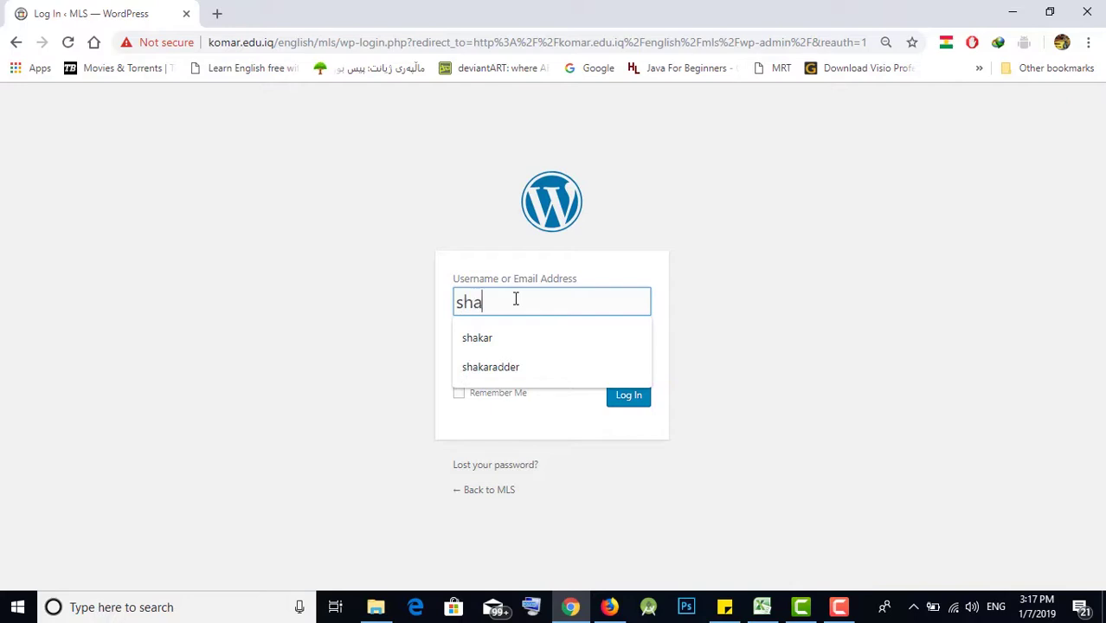
{"action": "key", "text": "Down"}
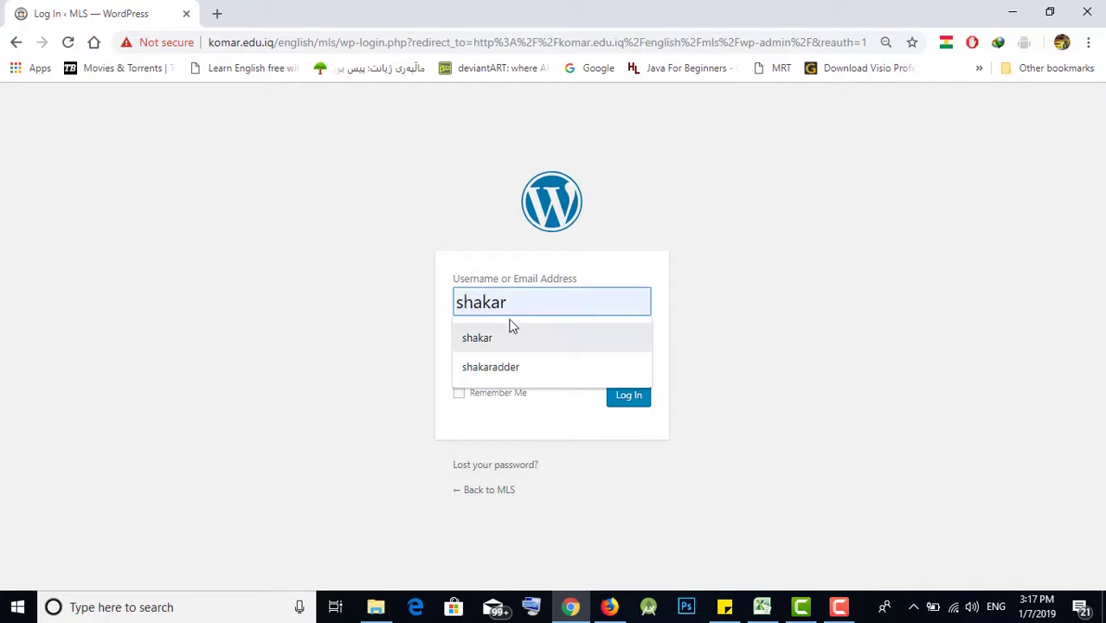
{"action": "key", "text": "Return"}
{"action": "left_click", "coordinate": [510, 350]}
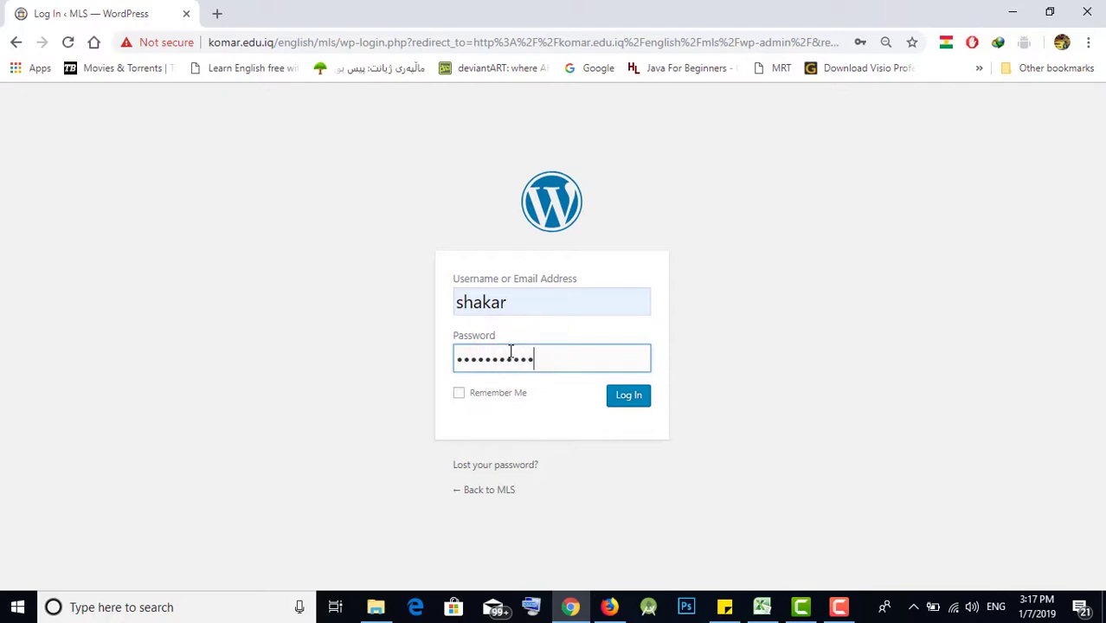
{"action": "key", "text": "Return"}
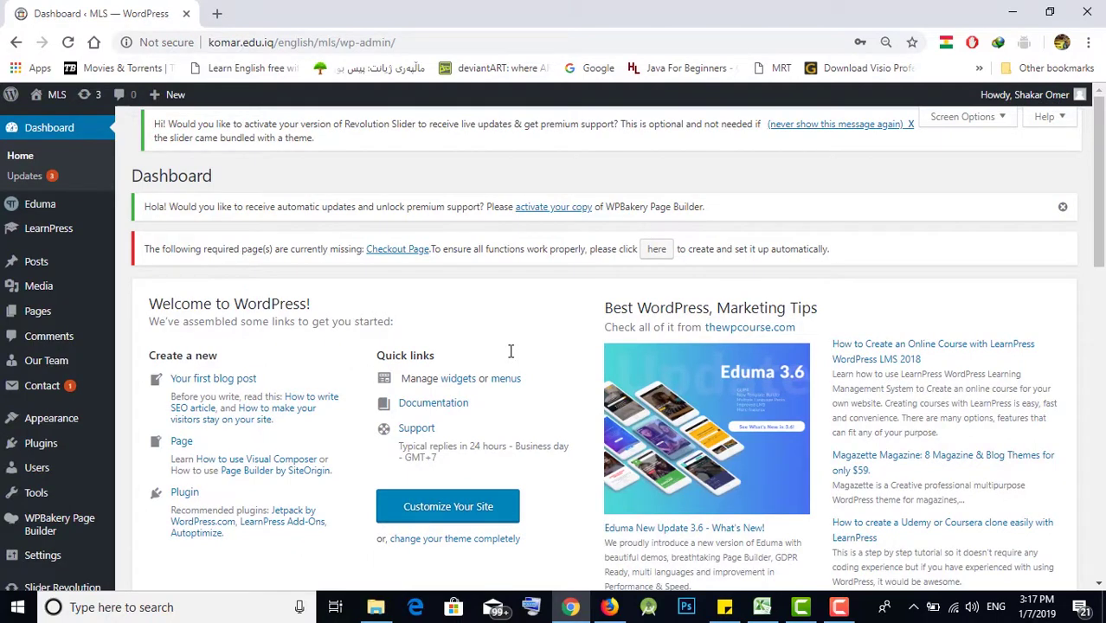
{"action": "mouse_move", "coordinate": [53, 95]}
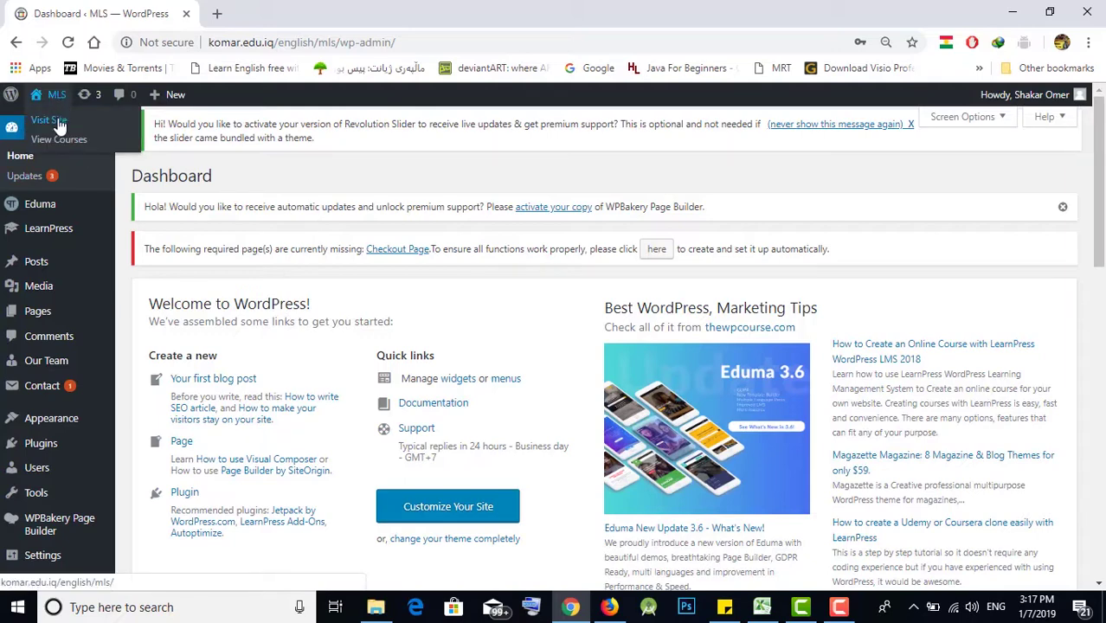
{"action": "right_click", "coordinate": [59, 120]}
Step: Open the public MLS site in a new tab and browse its Foculty & Staff grid
{"action": "left_click", "coordinate": [86, 134]}
{"action": "key", "text": "ctrl+Tab"}
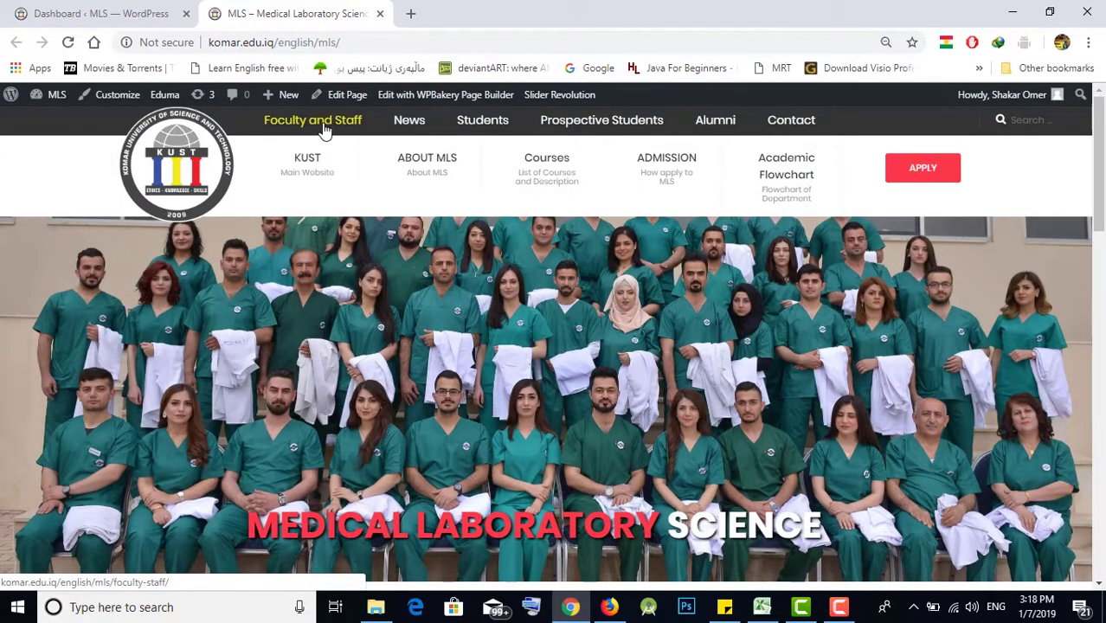
{"action": "left_click", "coordinate": [325, 128]}
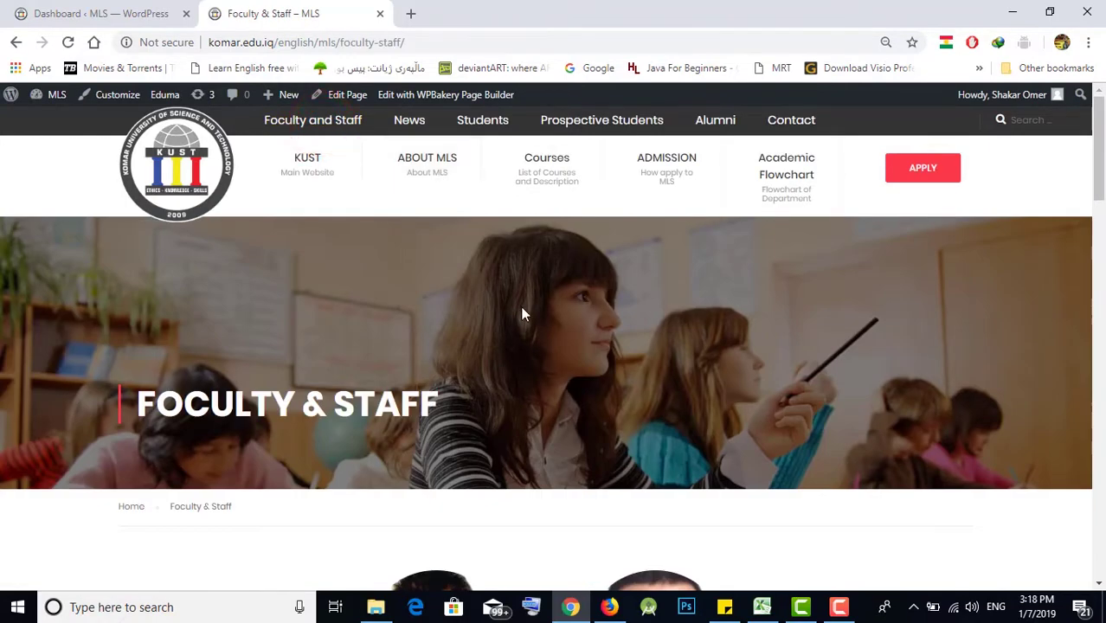
{"action": "scroll", "coordinate": [527, 386], "scroll_direction": "down", "scroll_amount": 2}
{"action": "scroll", "coordinate": [527, 386], "scroll_direction": "down", "scroll_amount": 1}
{"action": "scroll", "coordinate": [527, 386], "scroll_direction": "down", "scroll_amount": 1}
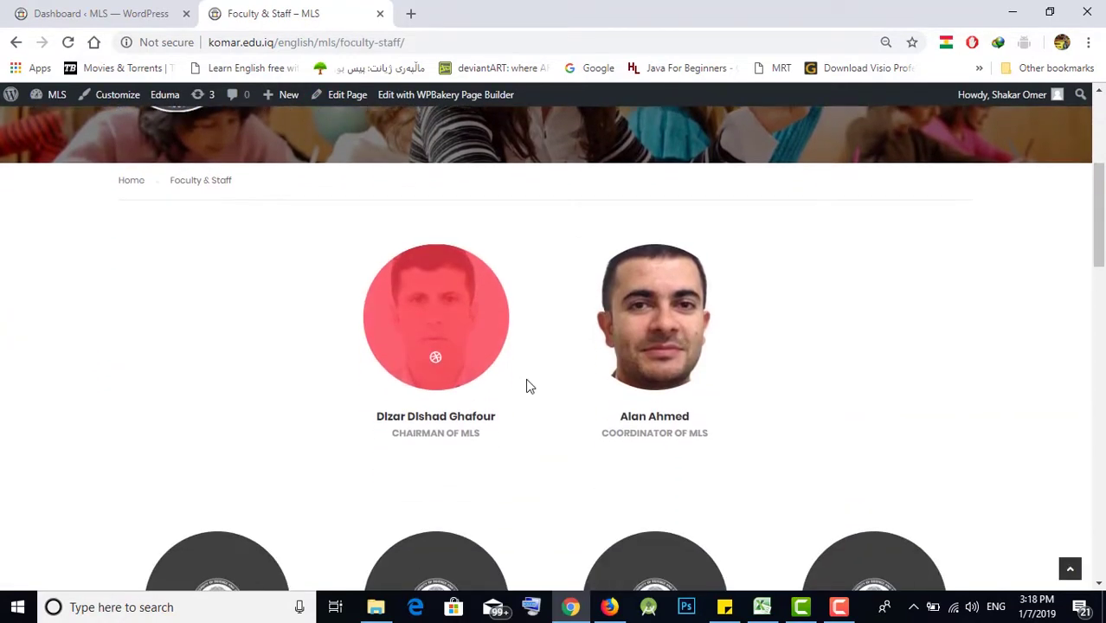
{"action": "scroll", "coordinate": [530, 386], "scroll_direction": "down", "scroll_amount": 1}
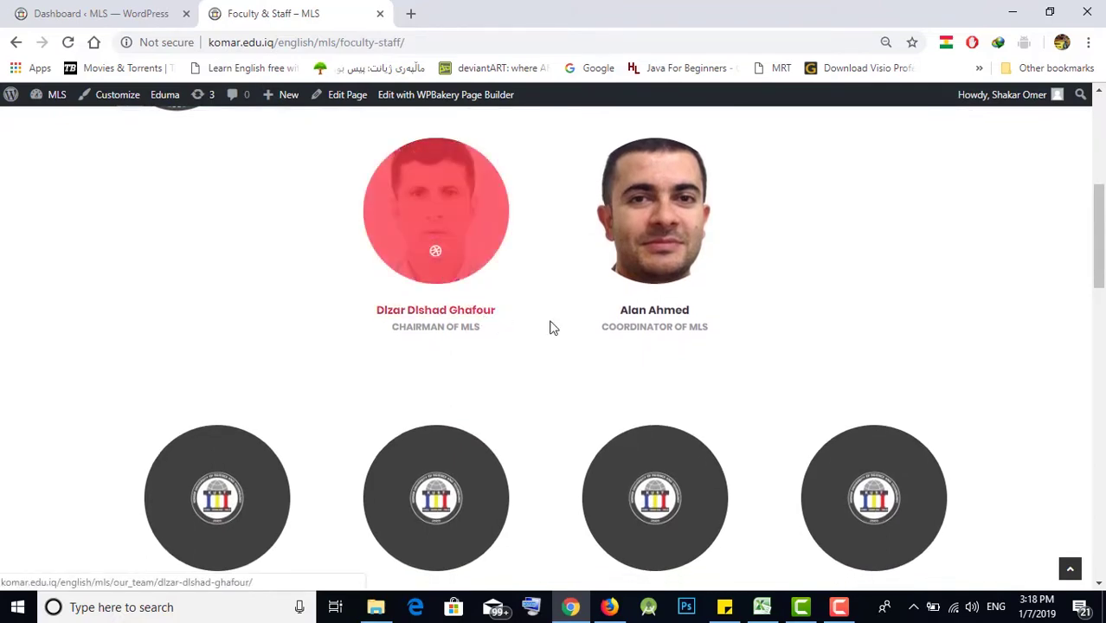
{"action": "scroll", "coordinate": [685, 358], "scroll_direction": "down", "scroll_amount": 2}
{"action": "scroll", "coordinate": [685, 358], "scroll_direction": "down", "scroll_amount": 2}
{"action": "scroll", "coordinate": [686, 359], "scroll_direction": "down", "scroll_amount": 2}
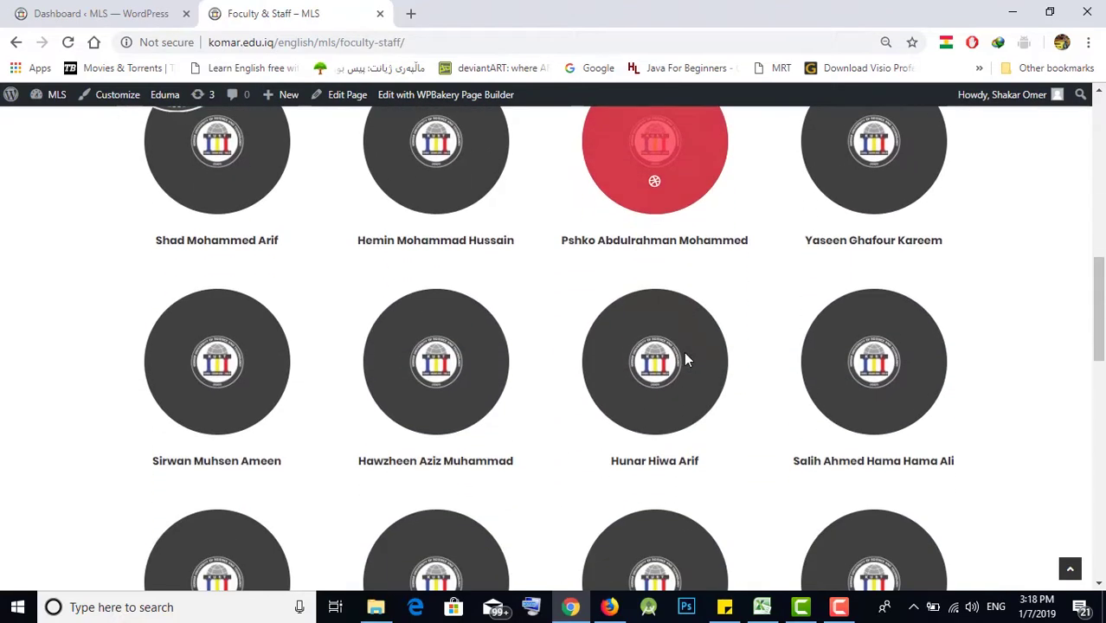
{"action": "scroll", "coordinate": [685, 358], "scroll_direction": "down", "scroll_amount": 1}
{"action": "scroll", "coordinate": [686, 358], "scroll_direction": "down", "scroll_amount": 2}
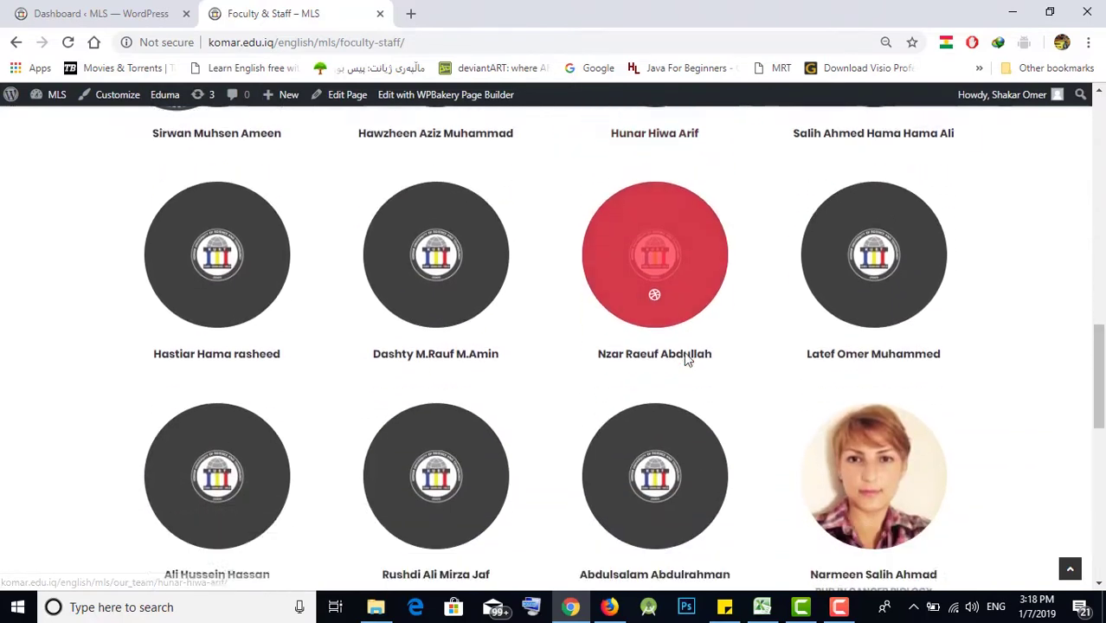
{"action": "scroll", "coordinate": [686, 358], "scroll_direction": "down", "scroll_amount": 1}
{"action": "scroll", "coordinate": [686, 358], "scroll_direction": "down", "scroll_amount": 1}
{"action": "scroll", "coordinate": [686, 358], "scroll_direction": "down", "scroll_amount": 2}
{"action": "scroll", "coordinate": [685, 358], "scroll_direction": "up", "scroll_amount": 2}
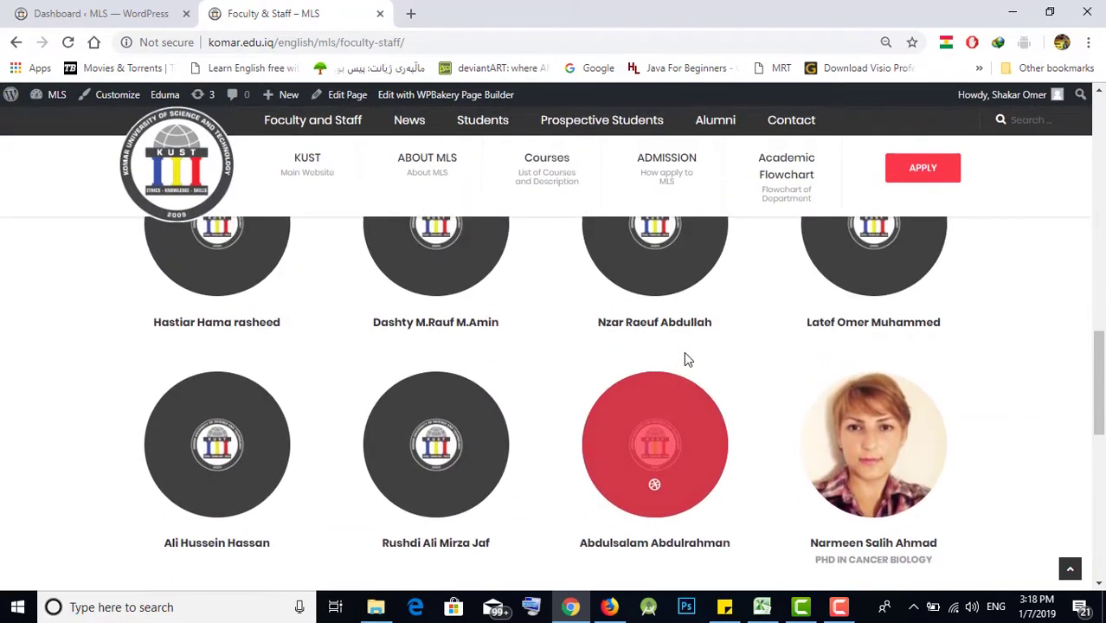
{"action": "scroll", "coordinate": [685, 358], "scroll_direction": "up", "scroll_amount": 2}
{"action": "scroll", "coordinate": [685, 359], "scroll_direction": "up", "scroll_amount": 1}
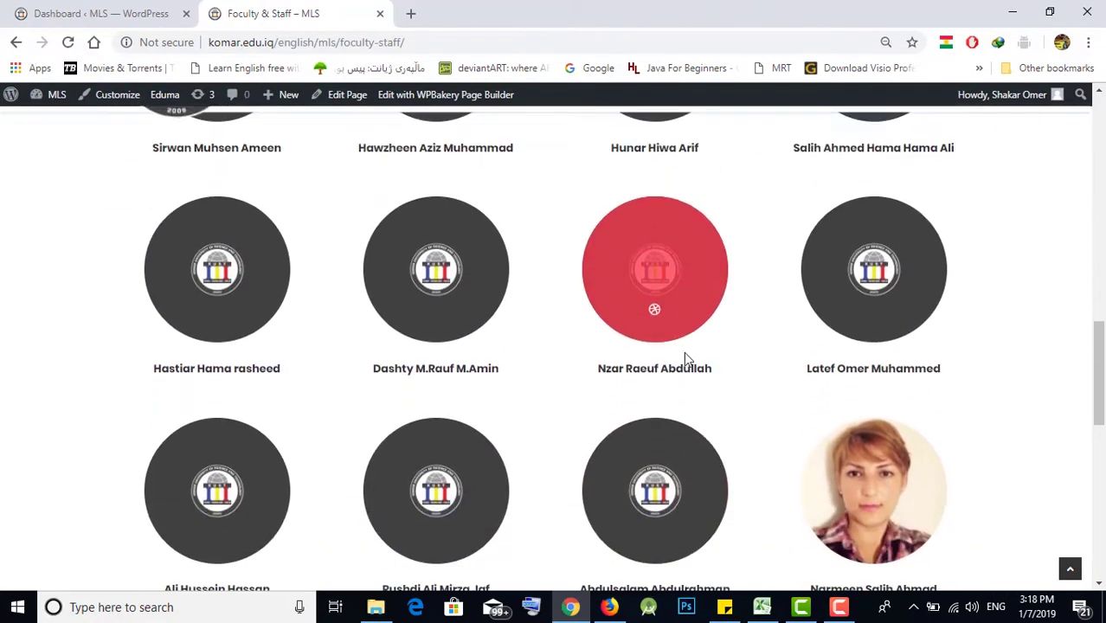
{"action": "scroll", "coordinate": [685, 358], "scroll_direction": "up", "scroll_amount": 1}
{"action": "scroll", "coordinate": [686, 358], "scroll_direction": "up", "scroll_amount": 2}
{"action": "scroll", "coordinate": [684, 351], "scroll_direction": "up", "scroll_amount": 3}
{"action": "scroll", "coordinate": [684, 352], "scroll_direction": "up", "scroll_amount": 5}
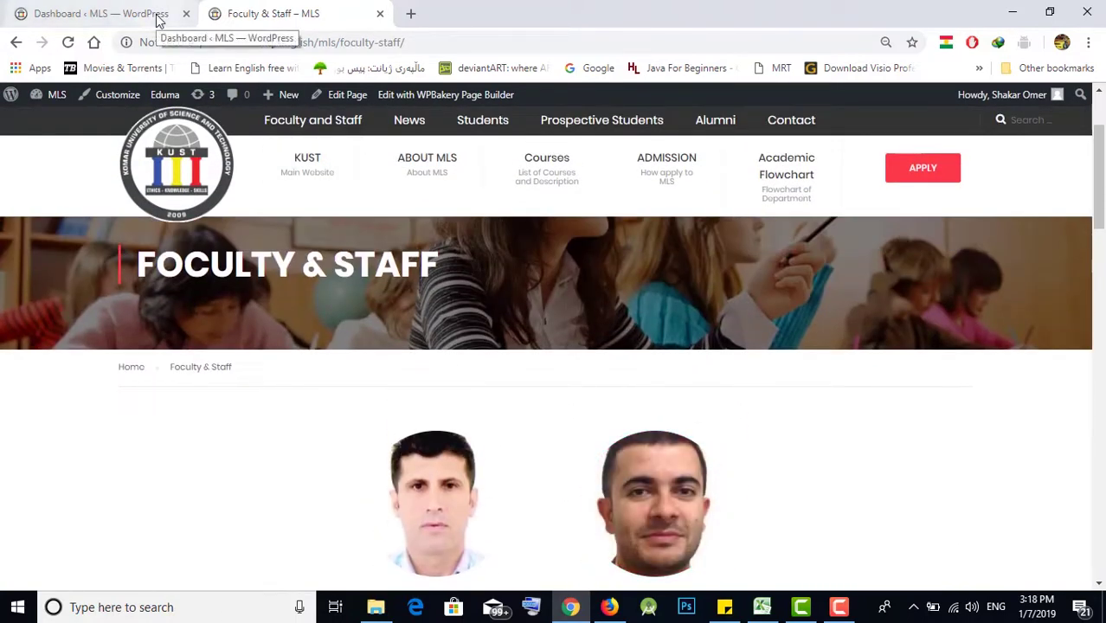
Step: Back in the admin tab, list All Members of Our Team and scan the 19 entries
{"action": "left_click", "coordinate": [158, 14]}
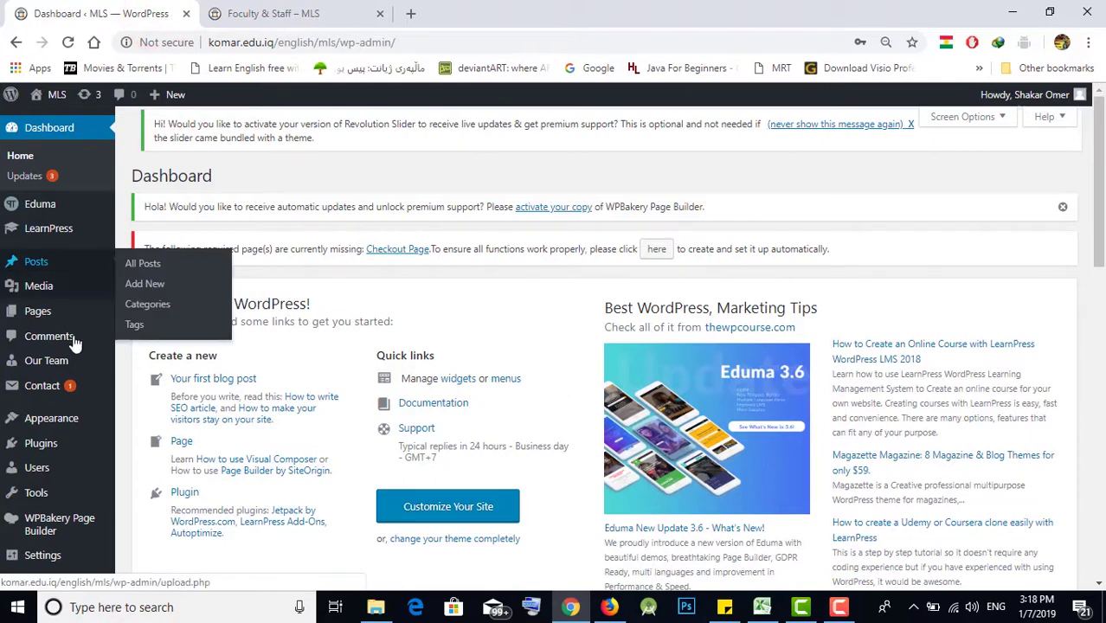
{"action": "mouse_move", "coordinate": [46, 361]}
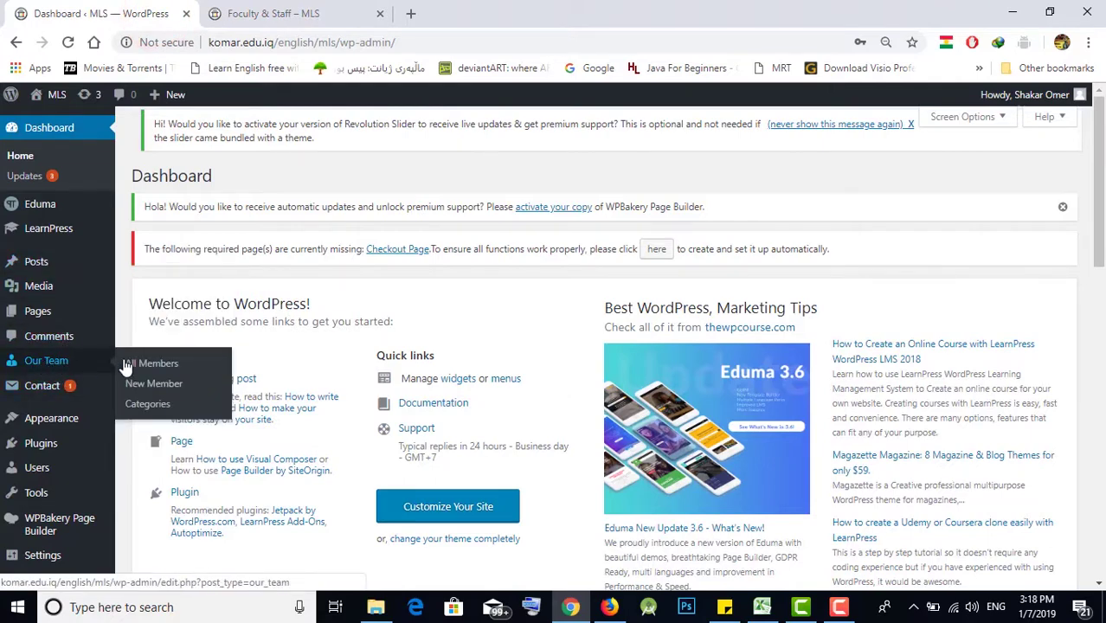
{"action": "left_click", "coordinate": [155, 370]}
{"action": "mouse_move", "coordinate": [346, 372]}
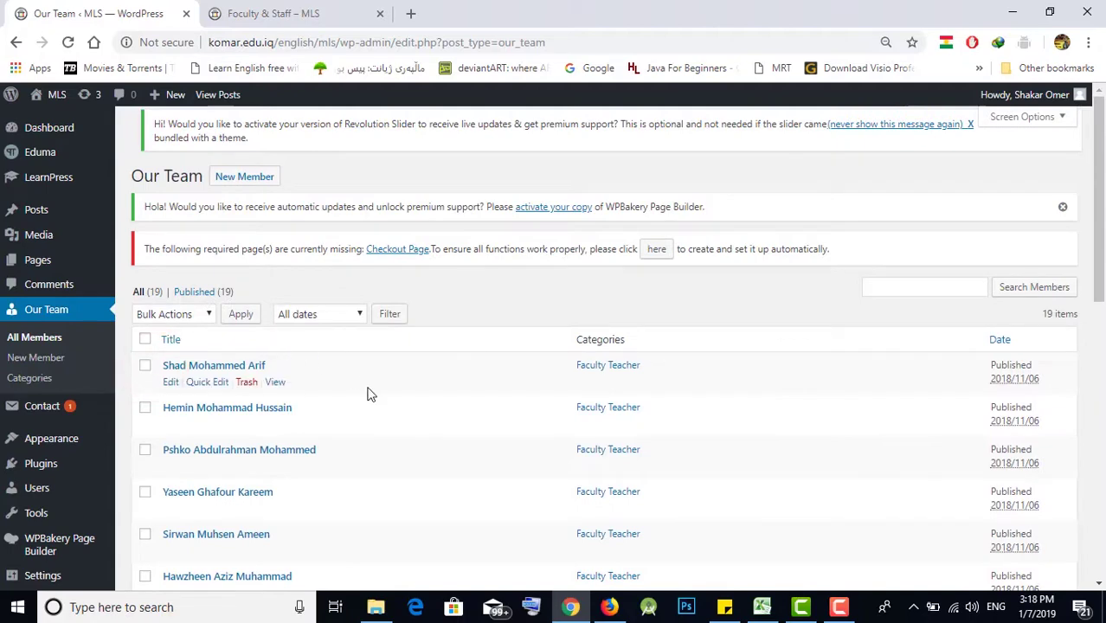
{"action": "scroll", "coordinate": [368, 394], "scroll_direction": "down", "scroll_amount": 1}
{"action": "scroll", "coordinate": [368, 394], "scroll_direction": "down", "scroll_amount": 1}
{"action": "scroll", "coordinate": [368, 393], "scroll_direction": "down", "scroll_amount": 3}
{"action": "scroll", "coordinate": [368, 394], "scroll_direction": "down", "scroll_amount": 1}
{"action": "scroll", "coordinate": [368, 394], "scroll_direction": "up", "scroll_amount": 3}
{"action": "scroll", "coordinate": [367, 391], "scroll_direction": "up", "scroll_amount": 3}
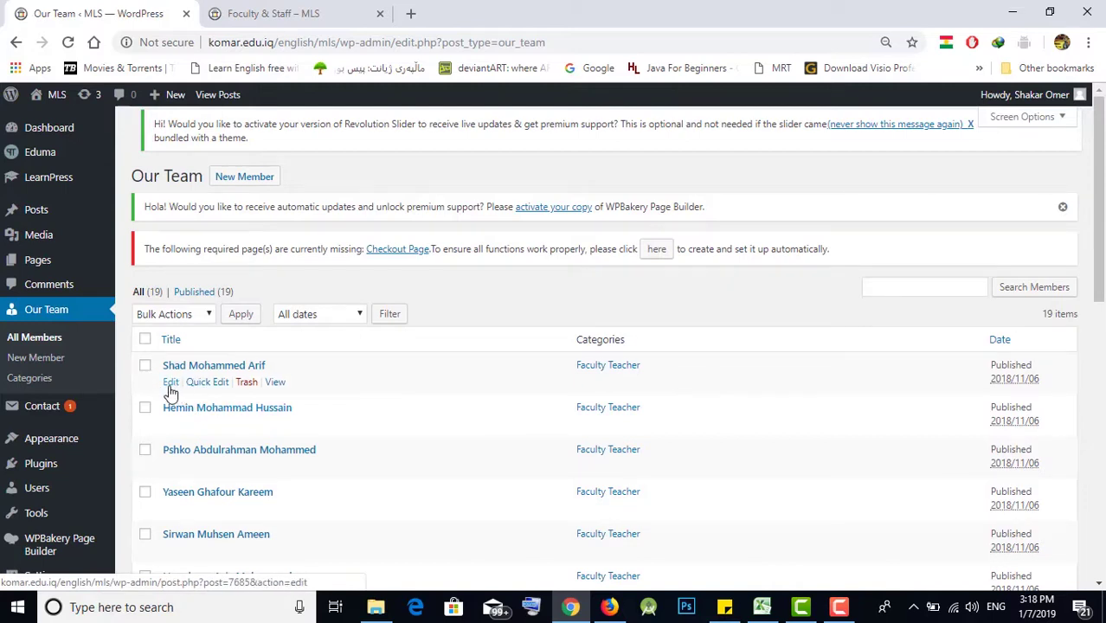
Step: Open the first existing member's edit page in a new tab and scroll to Featured Image
{"action": "right_click", "coordinate": [170, 386]}
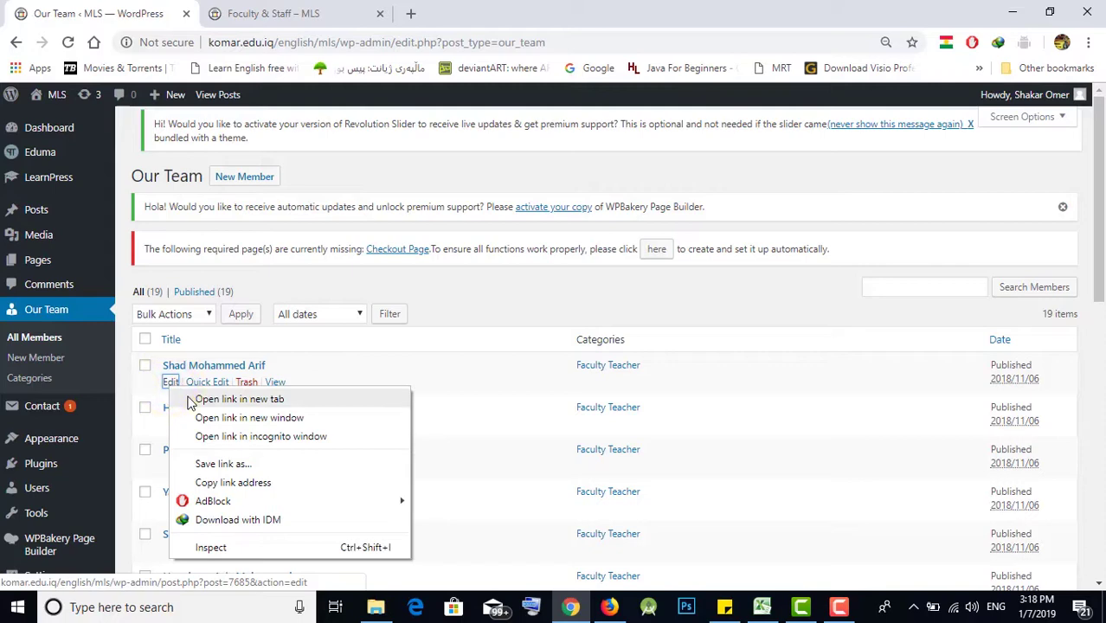
{"action": "left_click", "coordinate": [191, 399]}
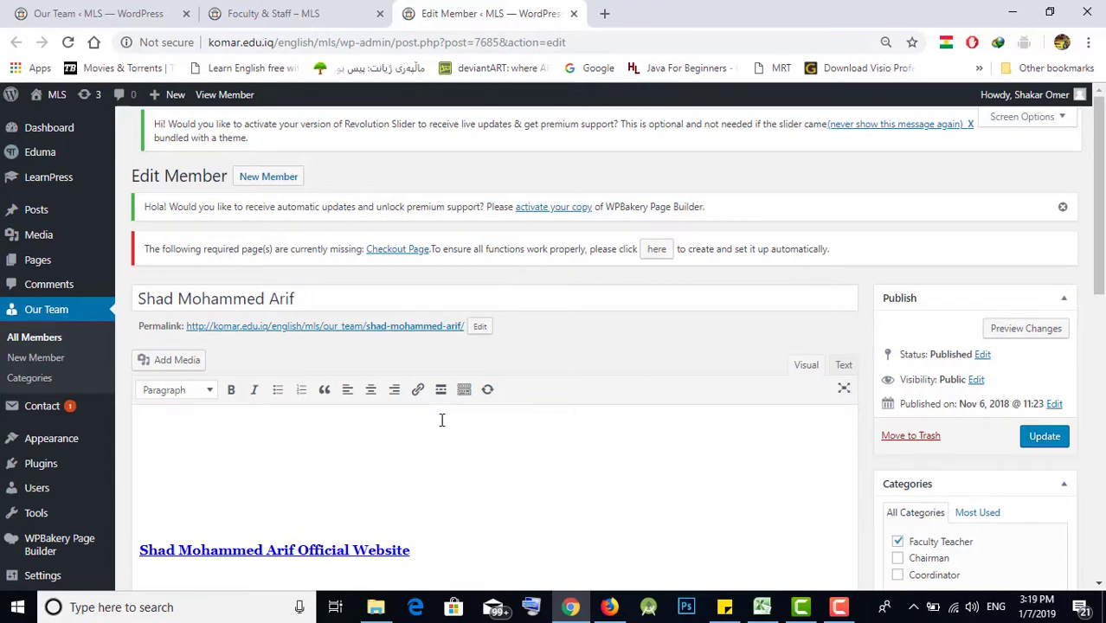
{"action": "scroll", "coordinate": [442, 420], "scroll_direction": "down", "scroll_amount": 1}
{"action": "scroll", "coordinate": [441, 420], "scroll_direction": "down", "scroll_amount": 1}
{"action": "scroll", "coordinate": [442, 419], "scroll_direction": "down", "scroll_amount": 1}
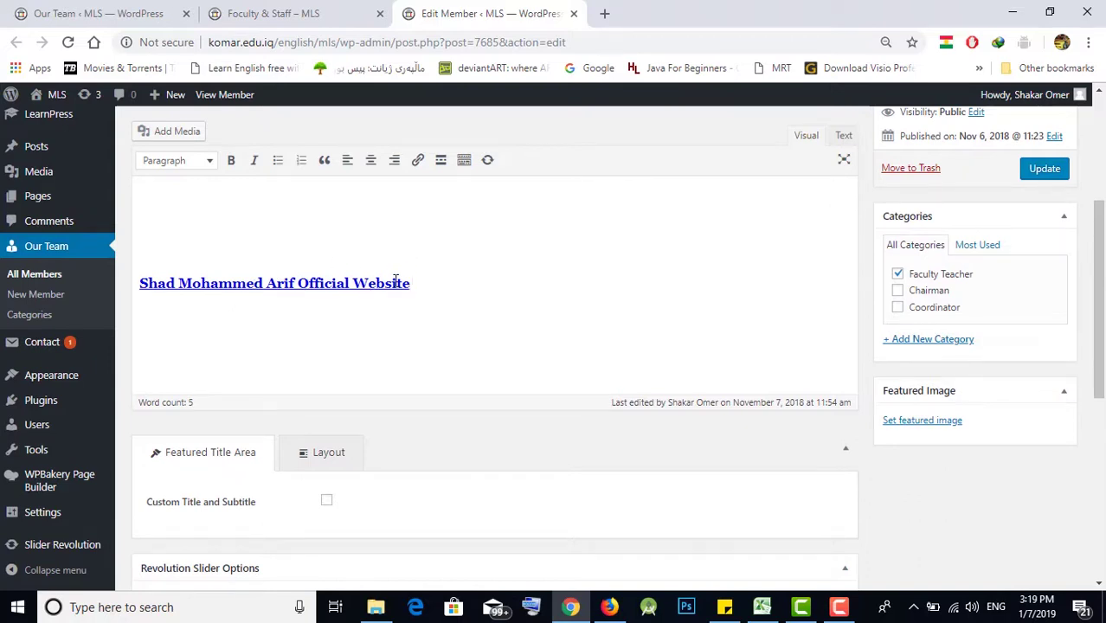
{"action": "scroll", "coordinate": [395, 281], "scroll_direction": "down", "scroll_amount": 1}
{"action": "scroll", "coordinate": [396, 279], "scroll_direction": "up", "scroll_amount": 2}
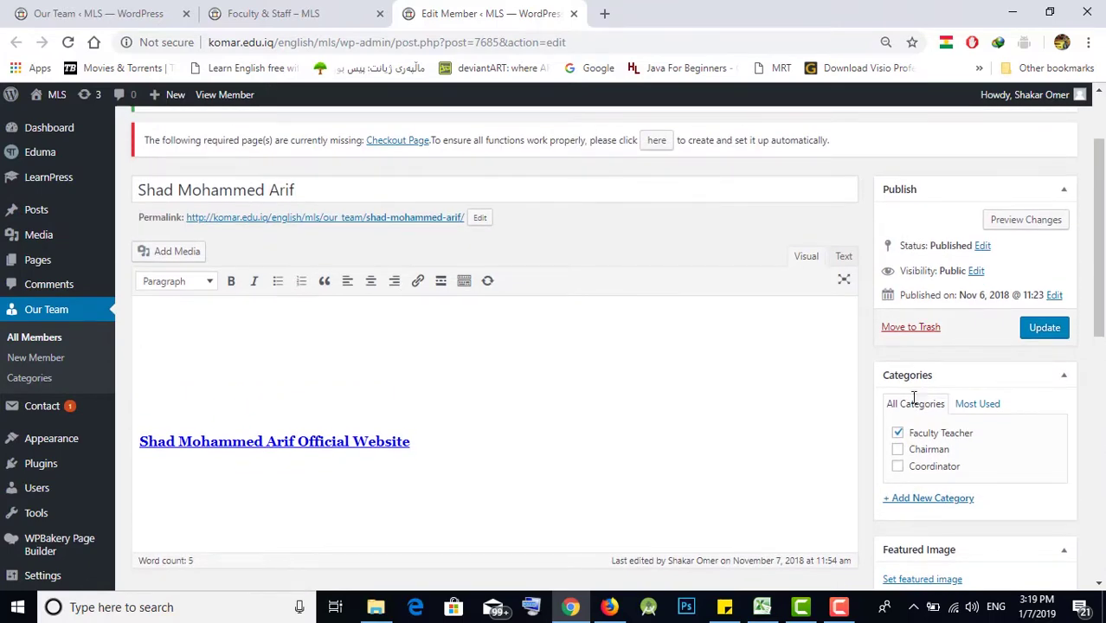
{"action": "scroll", "coordinate": [945, 433], "scroll_direction": "down", "scroll_amount": 1}
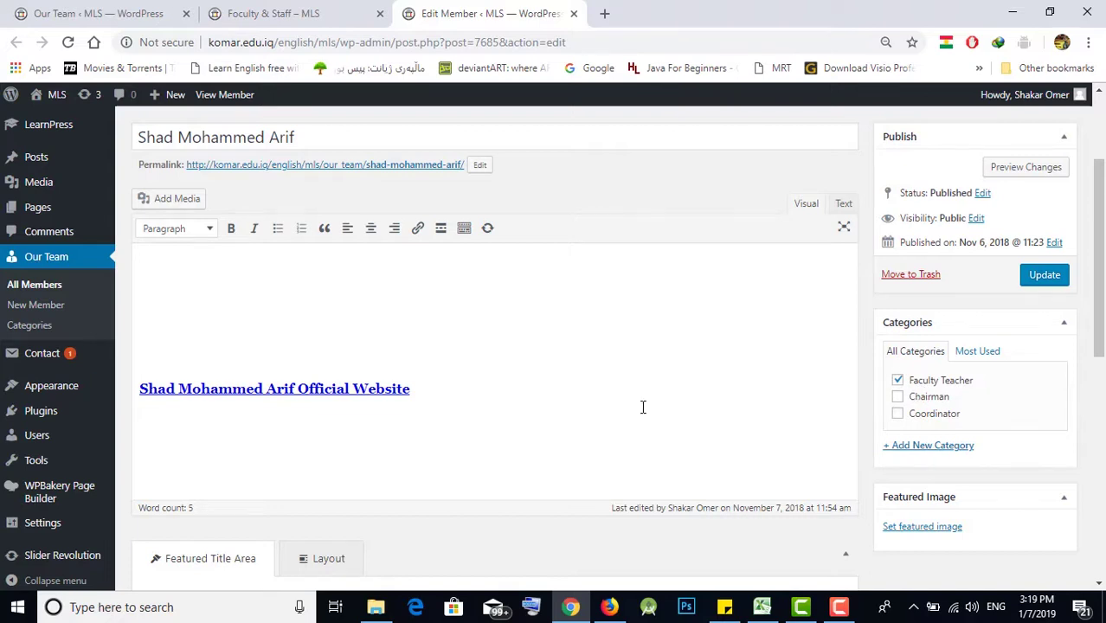
{"action": "scroll", "coordinate": [643, 407], "scroll_direction": "down", "scroll_amount": 3}
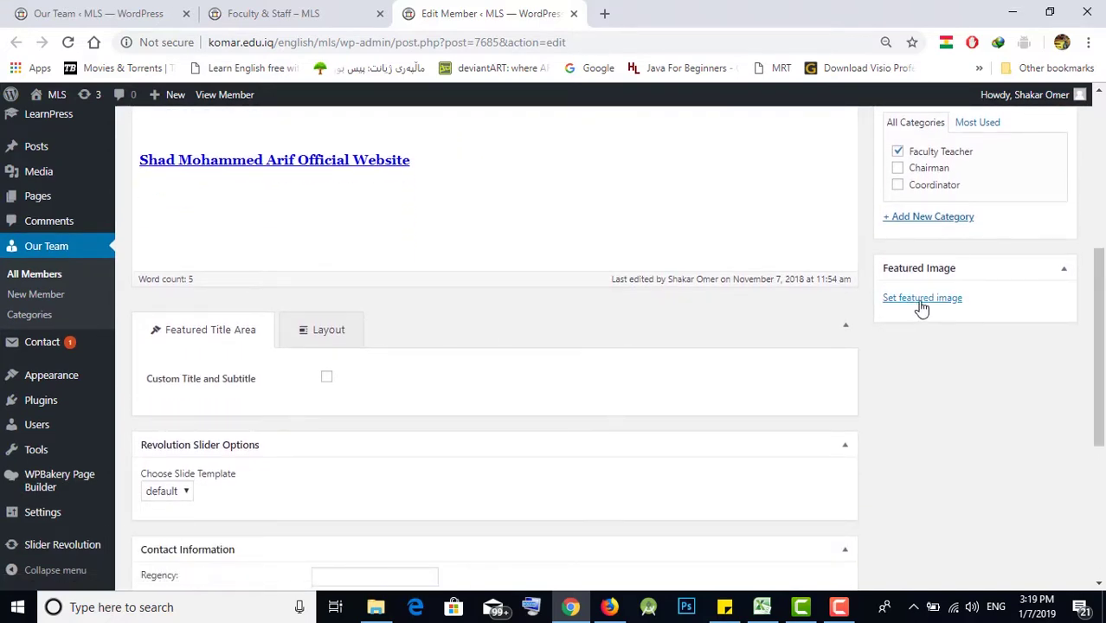
Step: Browse the Media Library without choosing a featured image, then close the edit tab
{"action": "left_click", "coordinate": [920, 305]}
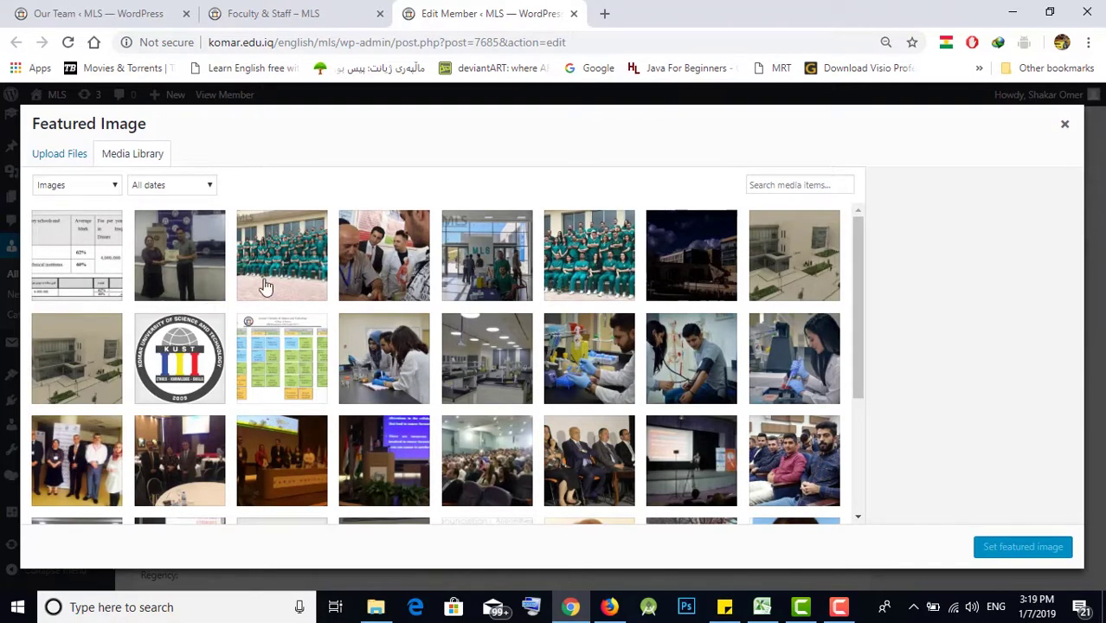
{"action": "left_click", "coordinate": [1066, 126]}
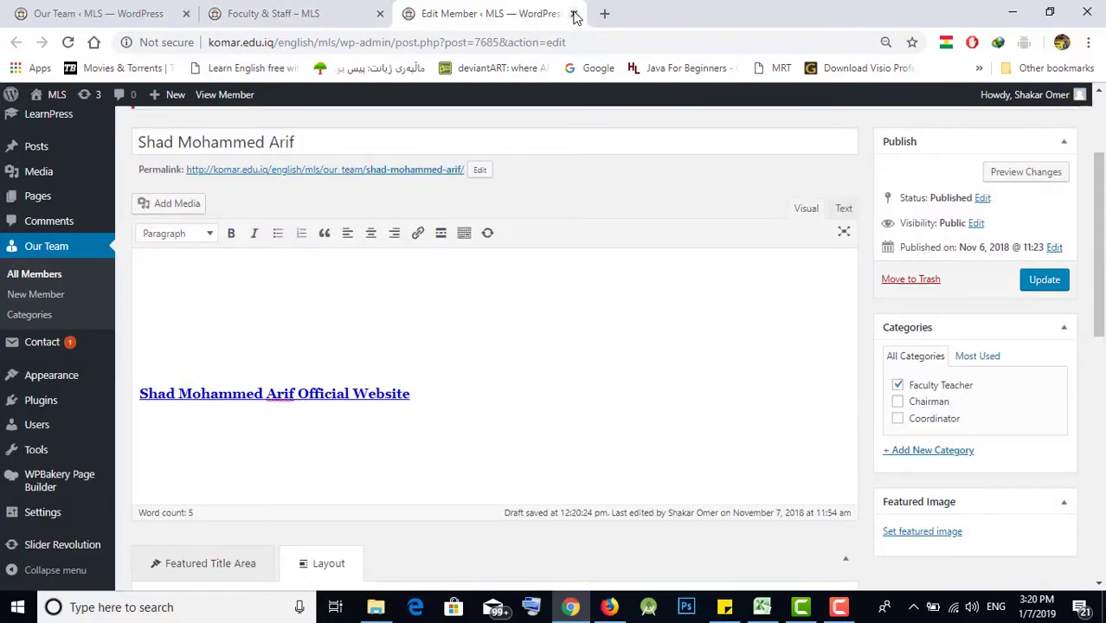
{"action": "left_click", "coordinate": [573, 14]}
Step: Leave the unsaved edit page and start a blank new Our Team member
{"action": "left_click", "coordinate": [621, 139]}
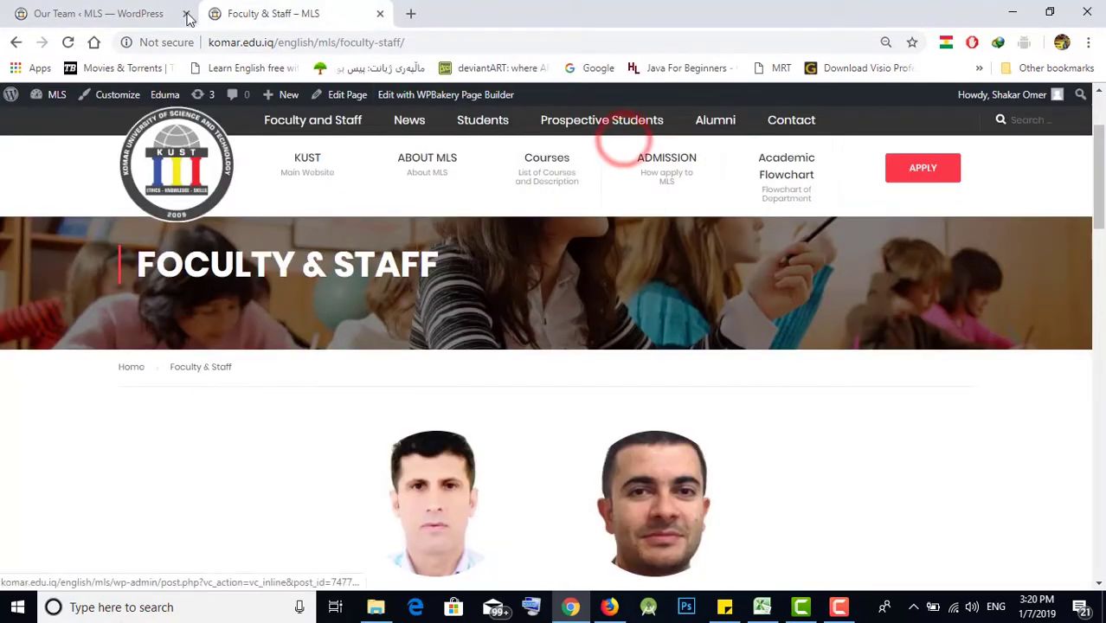
{"action": "left_click", "coordinate": [26, 13]}
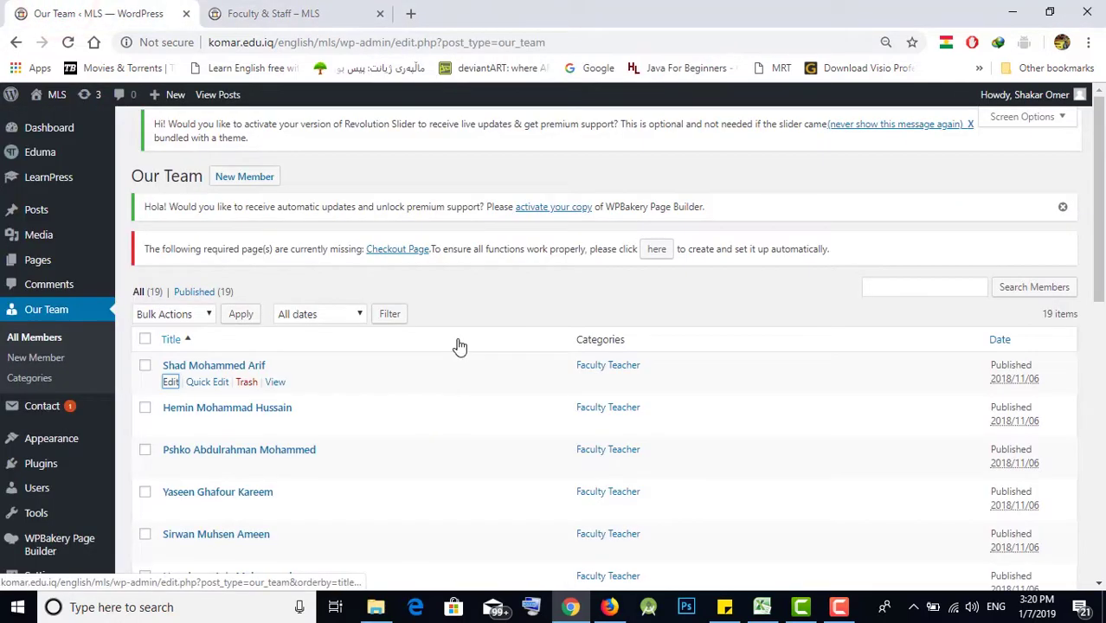
{"action": "left_click", "coordinate": [257, 180]}
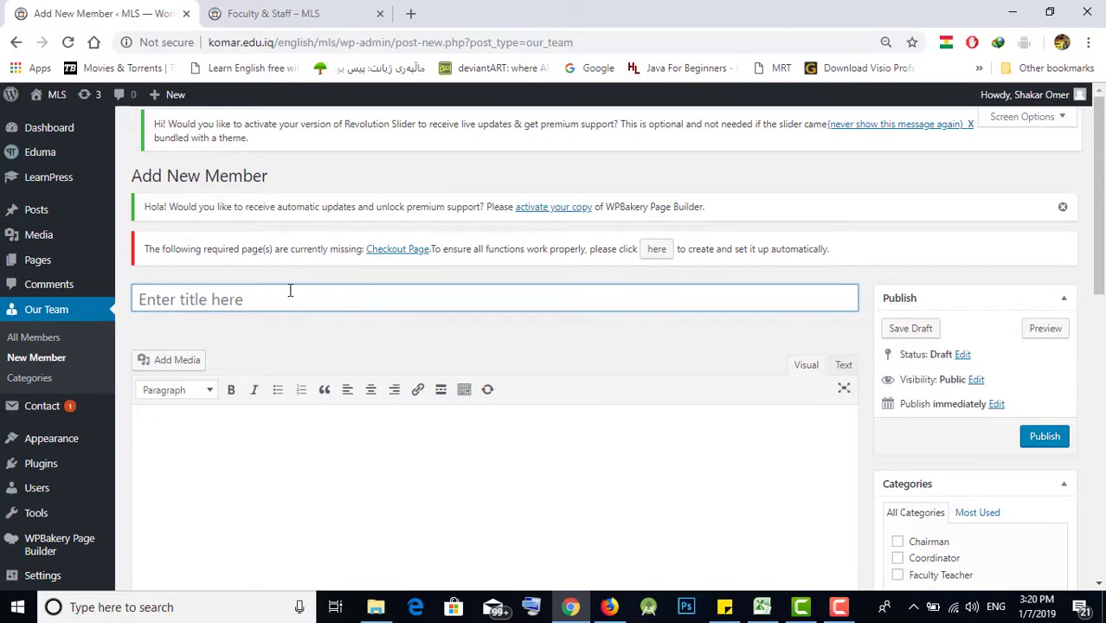
{"action": "scroll", "coordinate": [254, 285], "scroll_direction": "down", "scroll_amount": 1}
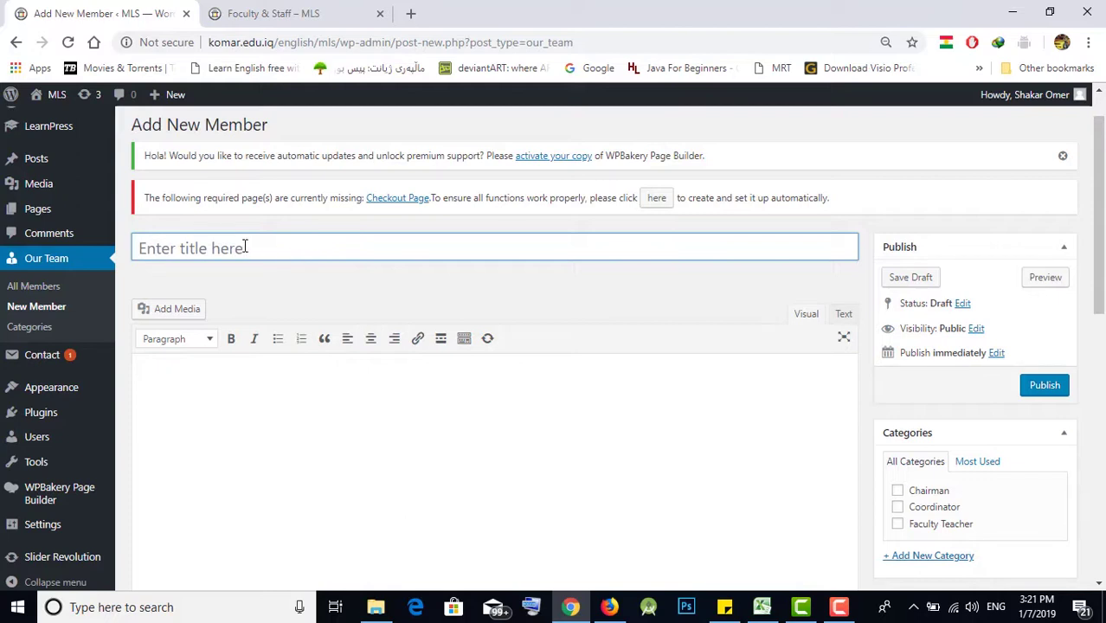
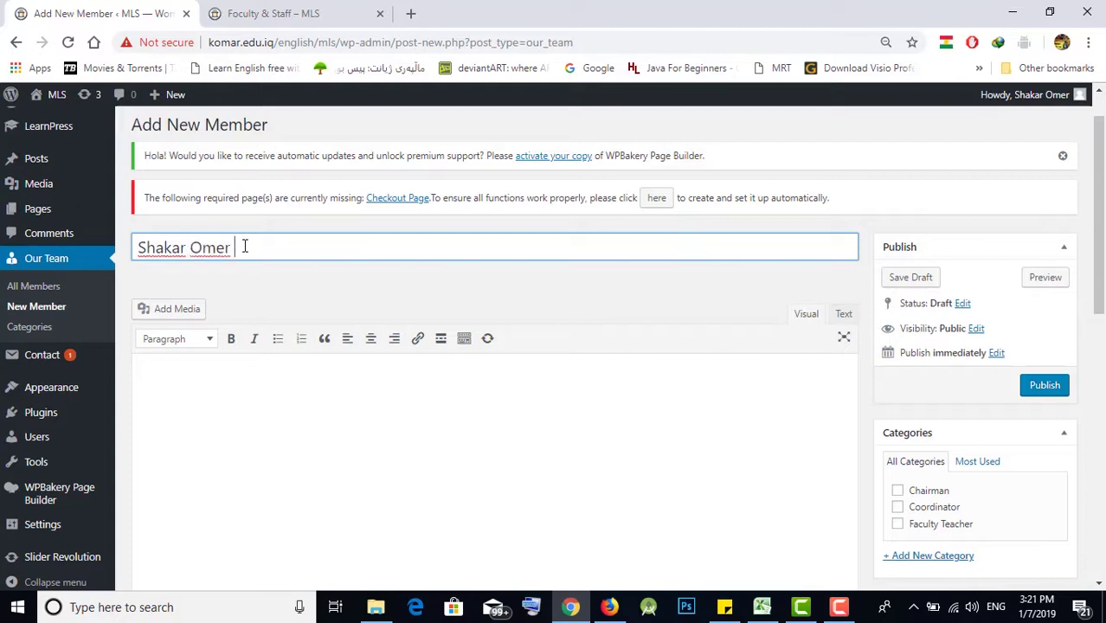
Step: Enter the member's name as the title, tick Faculty Teacher, and type the intro text
{"action": "left_click", "coordinate": [373, 427]}
{"action": "scroll", "coordinate": [373, 428], "scroll_direction": "down", "scroll_amount": 1}
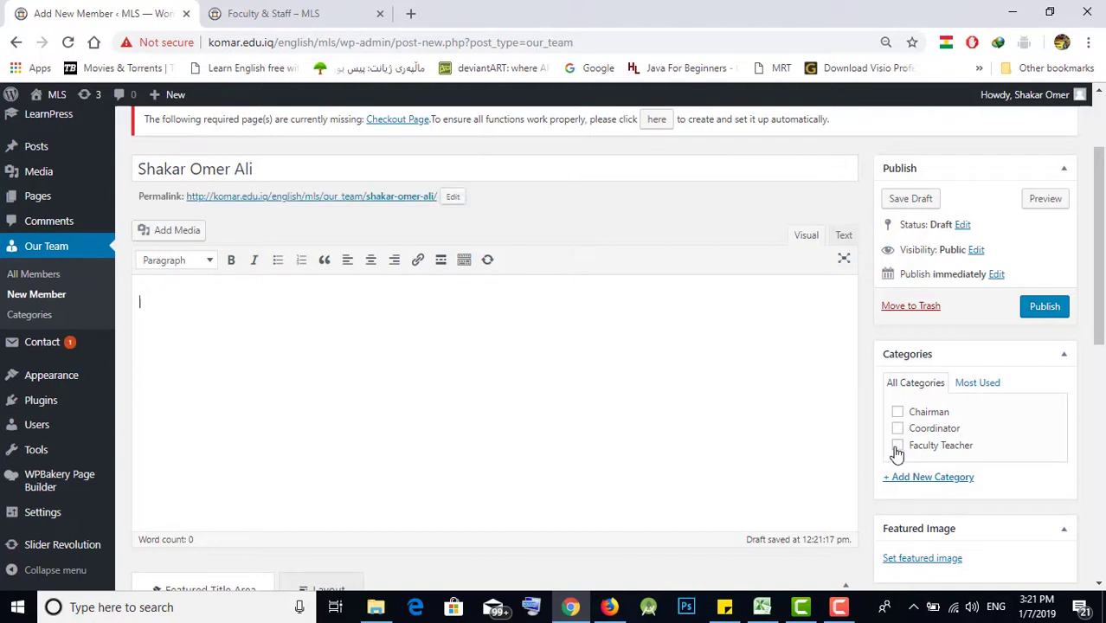
{"action": "left_click", "coordinate": [897, 447]}
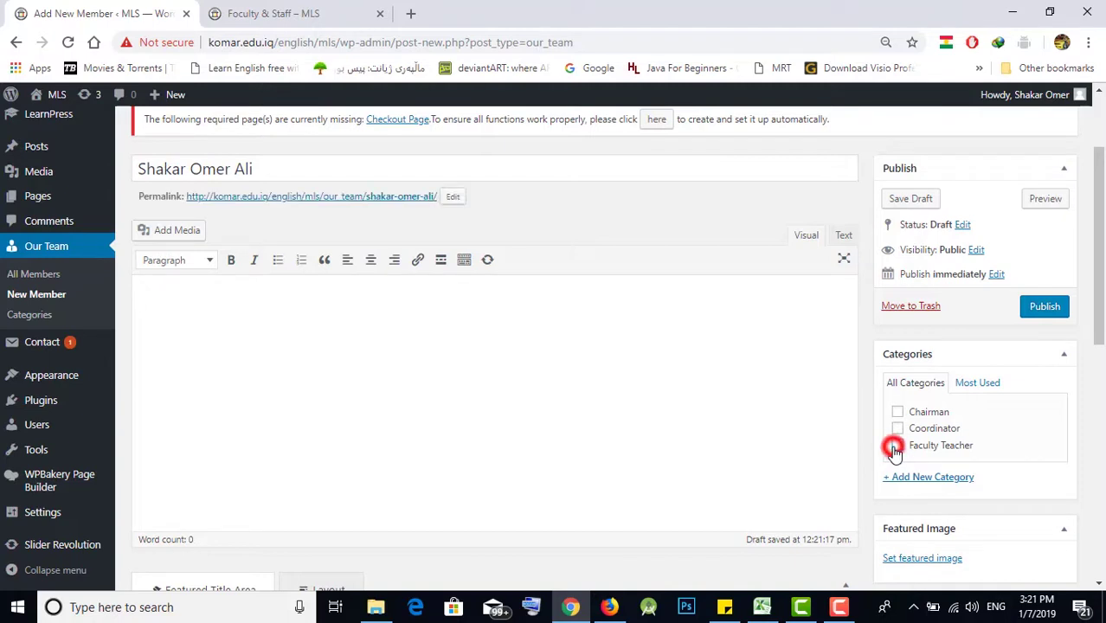
{"action": "left_click", "coordinate": [164, 325]}
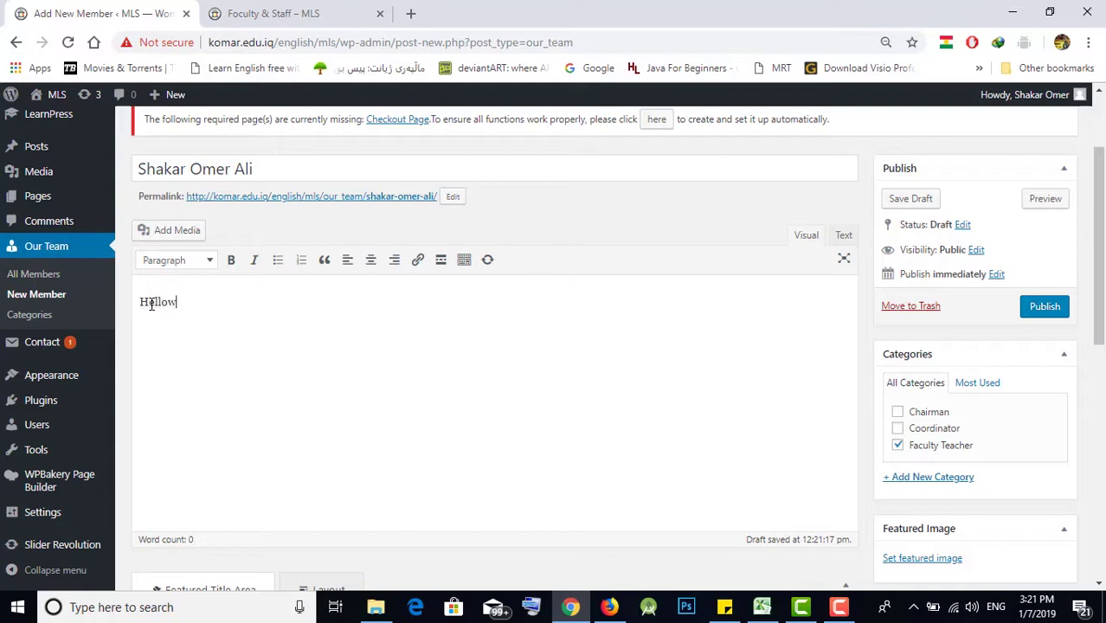
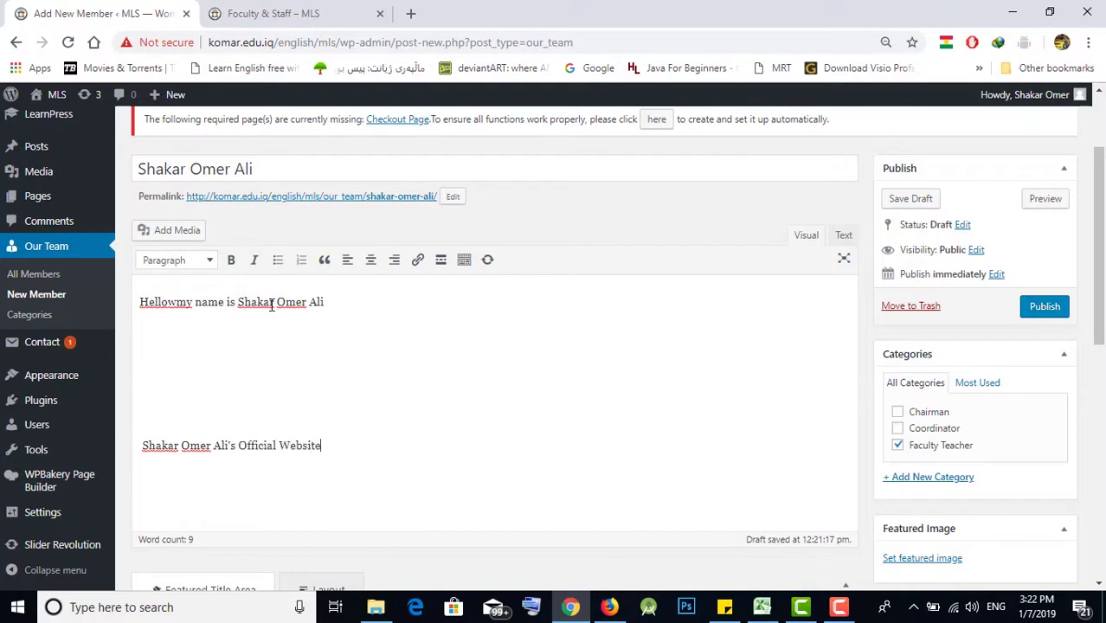
Step: Link the Official Website line to the address '#'
{"action": "left_click_drag", "start_coordinate": [322, 445], "coordinate": [140, 446]}
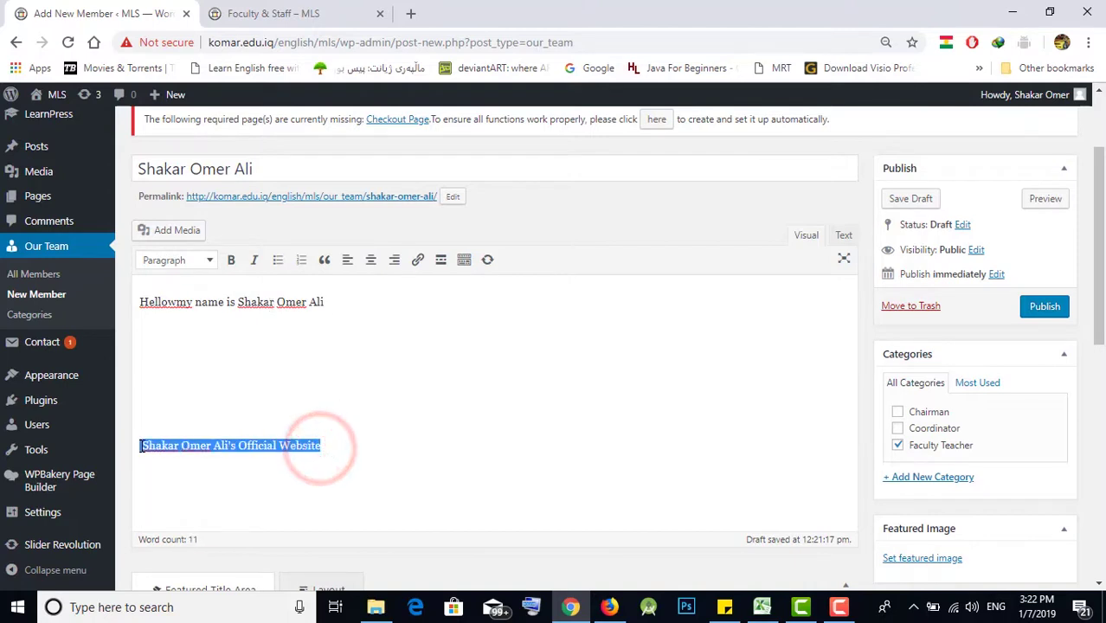
{"action": "left_click", "coordinate": [418, 262]}
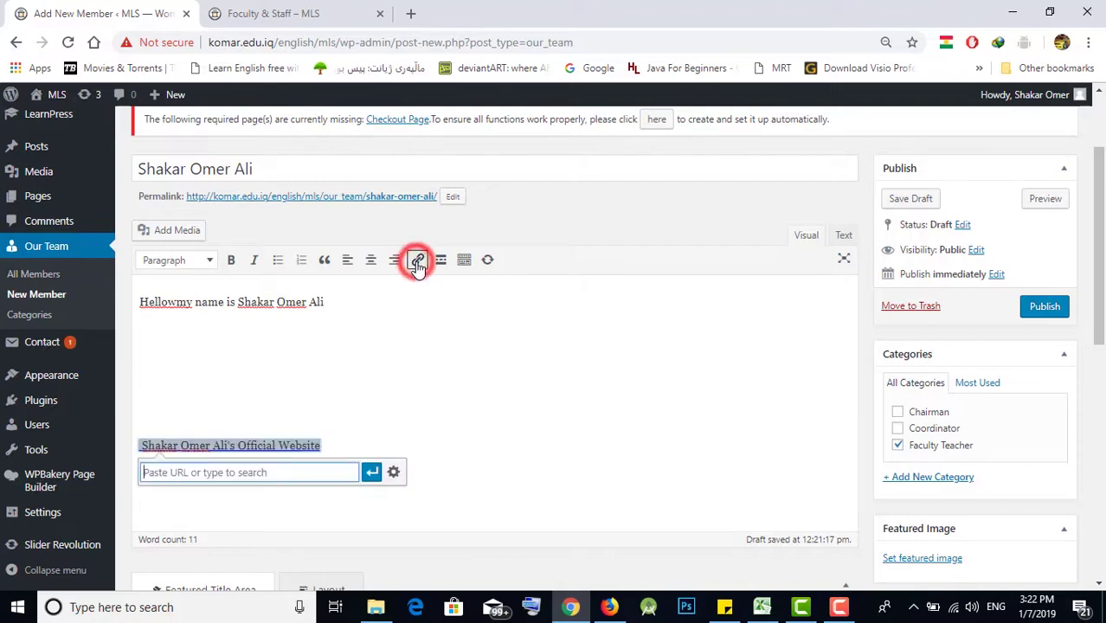
{"action": "left_click", "coordinate": [256, 473]}
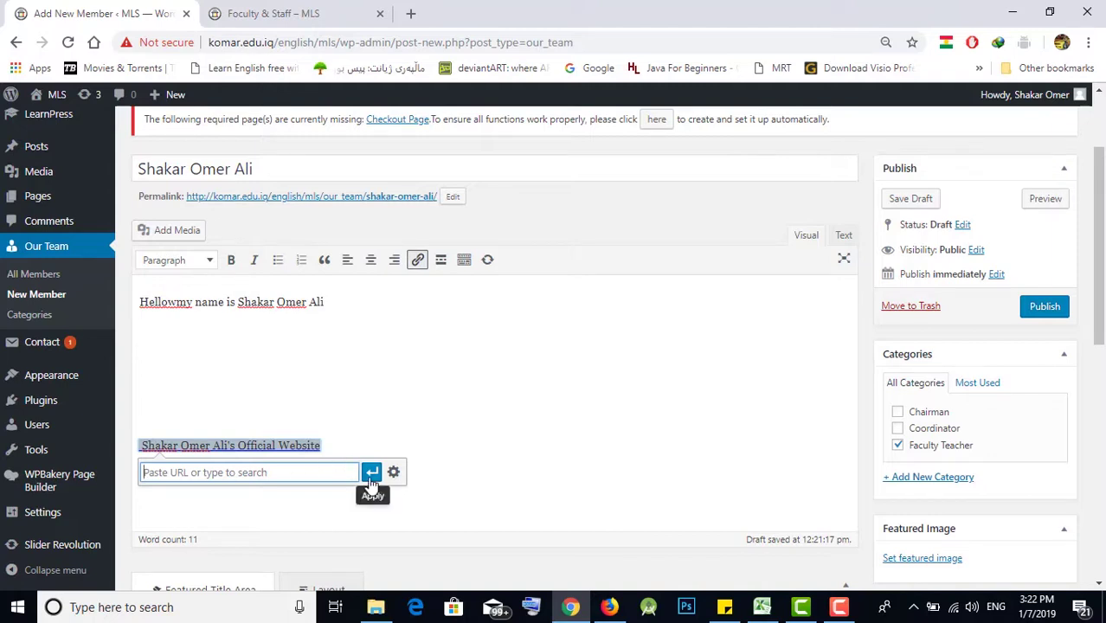
{"action": "left_click", "coordinate": [370, 475]}
{"action": "left_click", "coordinate": [334, 471]}
{"action": "type", "text": "#"}
{"action": "key", "text": "Return"}
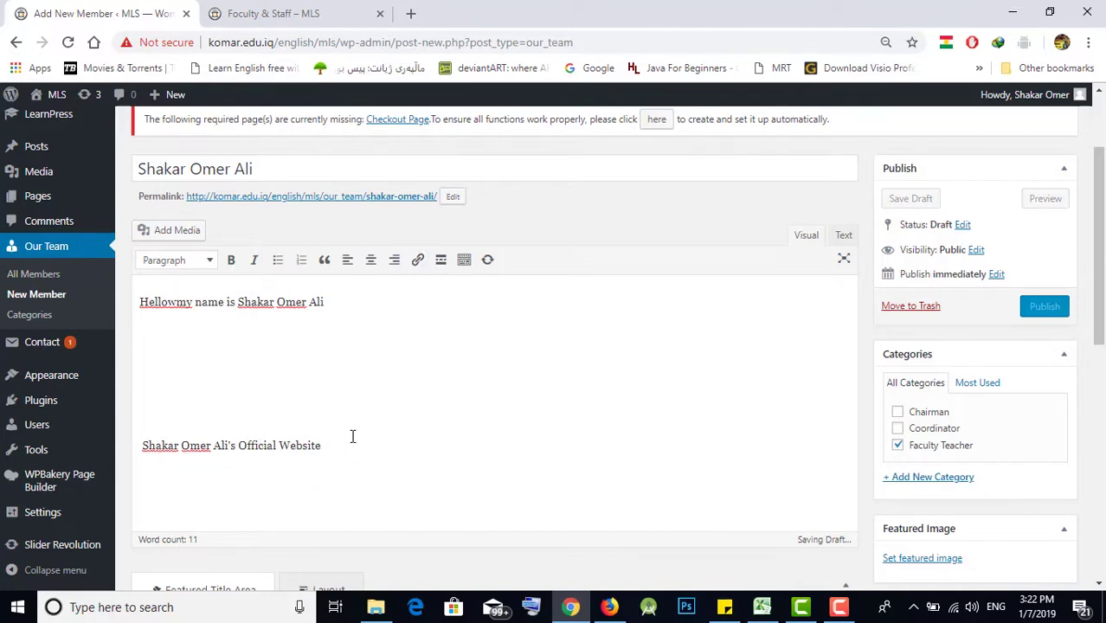
{"action": "left_click", "coordinate": [352, 436]}
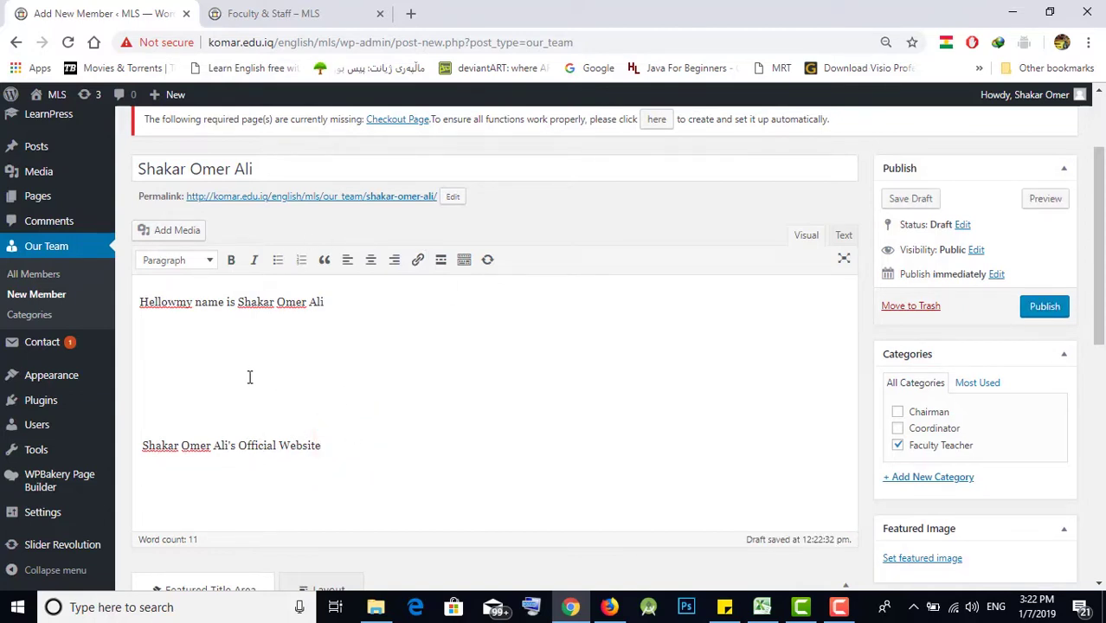
Step: Format the Official Website line as Heading 3
{"action": "left_click_drag", "start_coordinate": [324, 450], "coordinate": [143, 446]}
{"action": "left_click", "coordinate": [145, 446]}
{"action": "left_click_drag", "start_coordinate": [326, 445], "coordinate": [138, 448]}
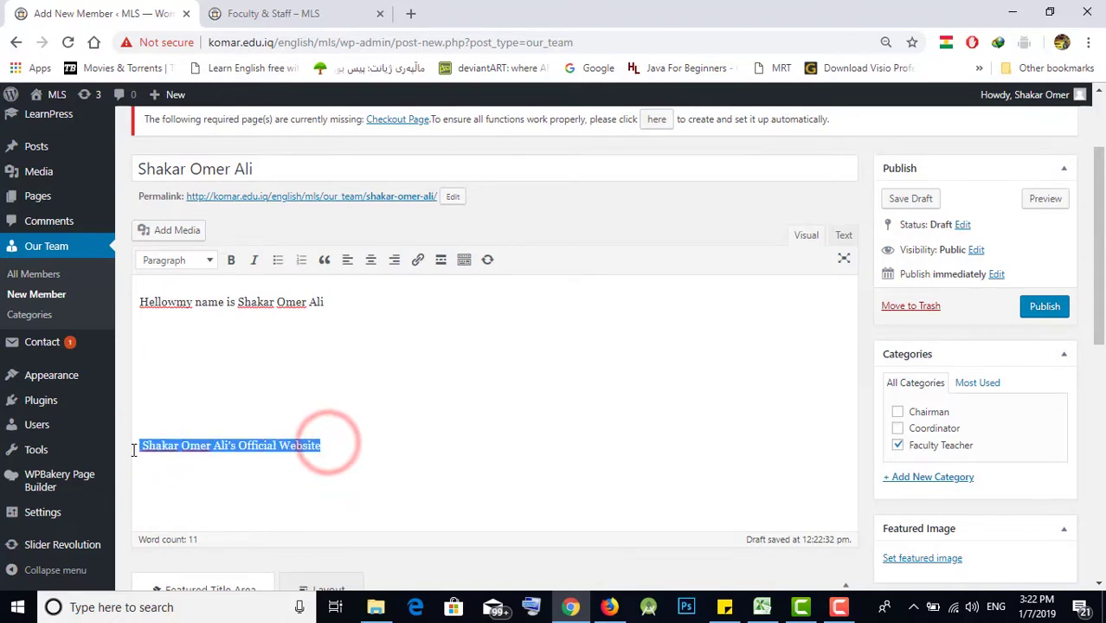
{"action": "left_click", "coordinate": [194, 262]}
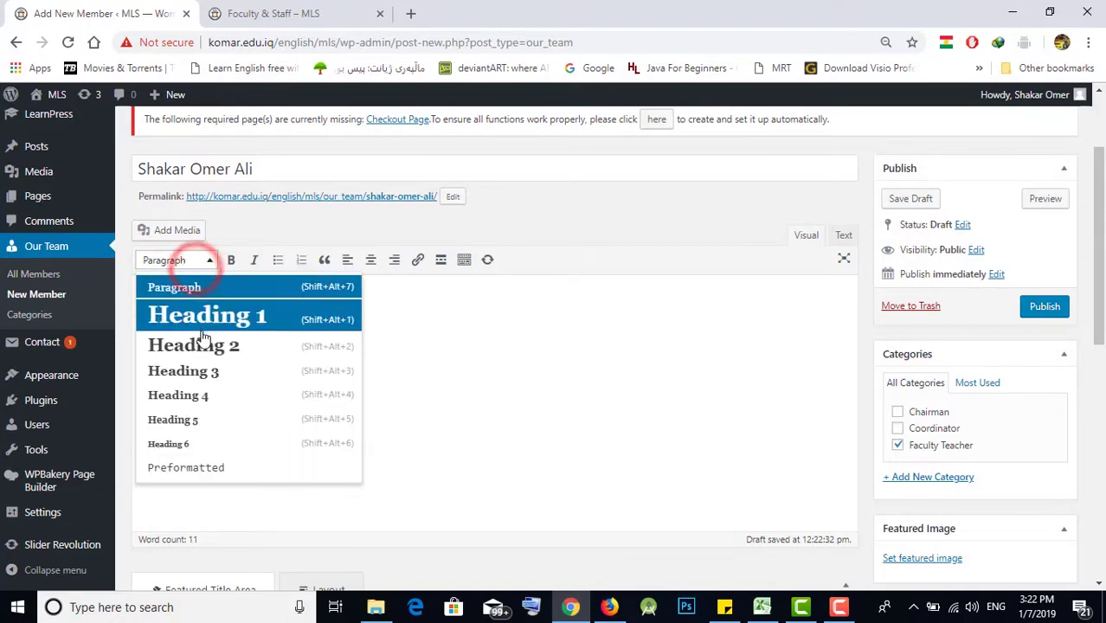
{"action": "left_click", "coordinate": [201, 371]}
{"action": "left_click", "coordinate": [452, 396]}
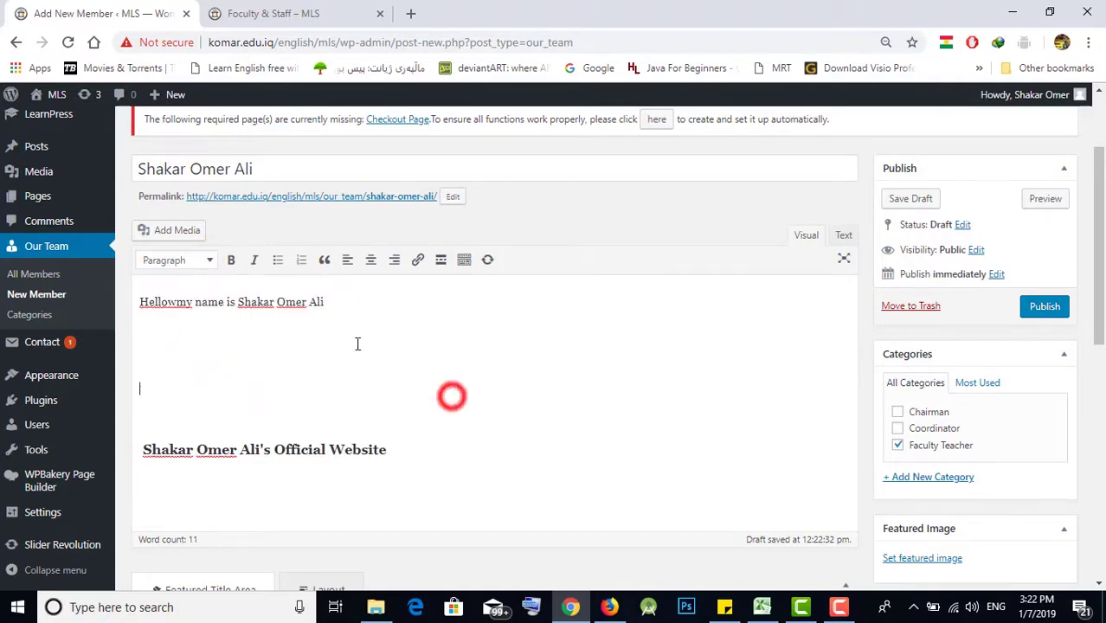
{"action": "scroll", "coordinate": [427, 362], "scroll_direction": "down", "scroll_amount": 1}
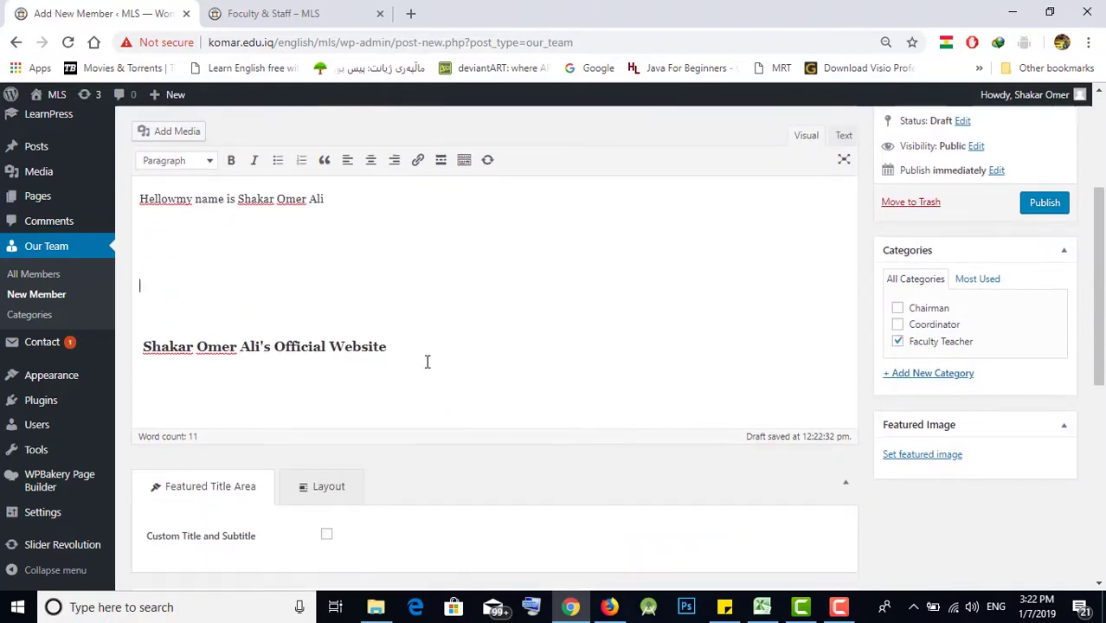
{"action": "scroll", "coordinate": [426, 362], "scroll_direction": "down", "scroll_amount": 1}
{"action": "scroll", "coordinate": [426, 362], "scroll_direction": "down", "scroll_amount": 1}
{"action": "scroll", "coordinate": [425, 364], "scroll_direction": "down", "scroll_amount": 1}
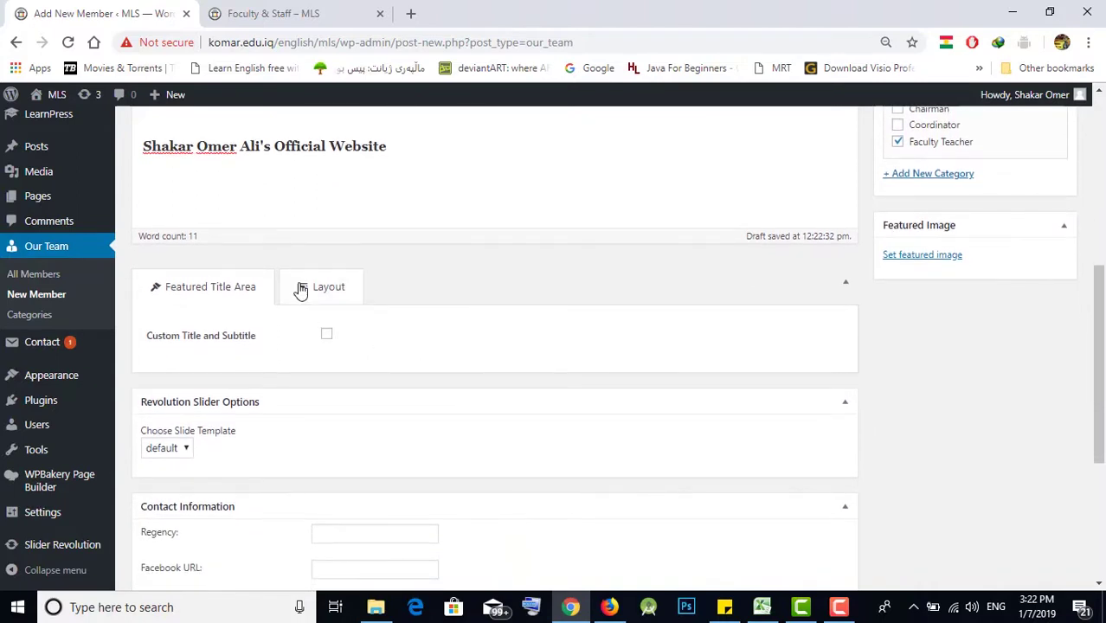
{"action": "left_click", "coordinate": [307, 289]}
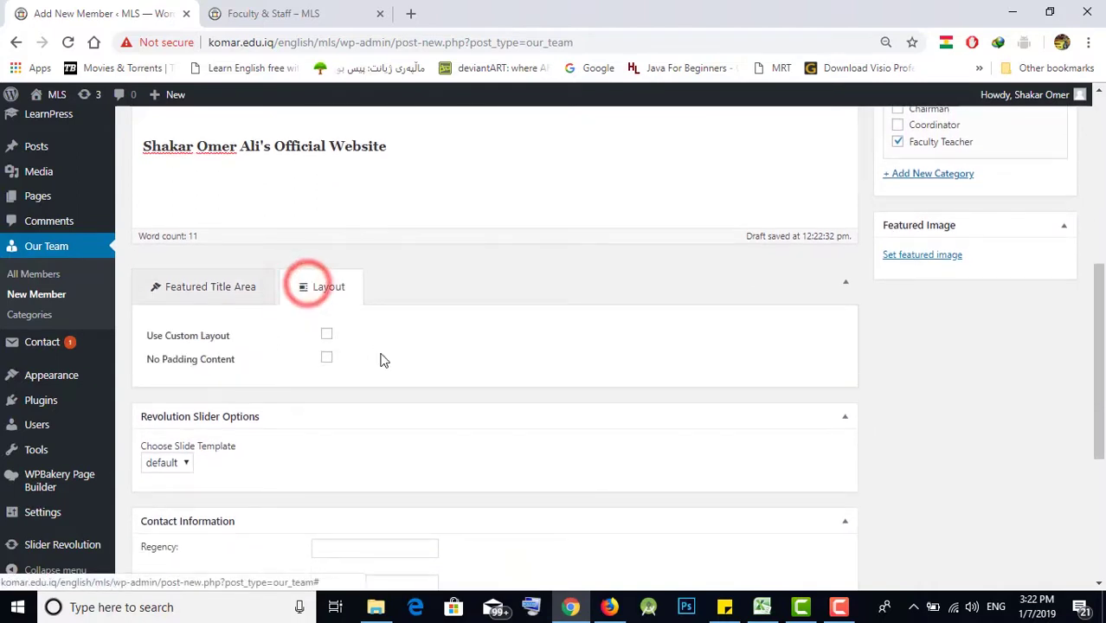
{"action": "left_click", "coordinate": [325, 337]}
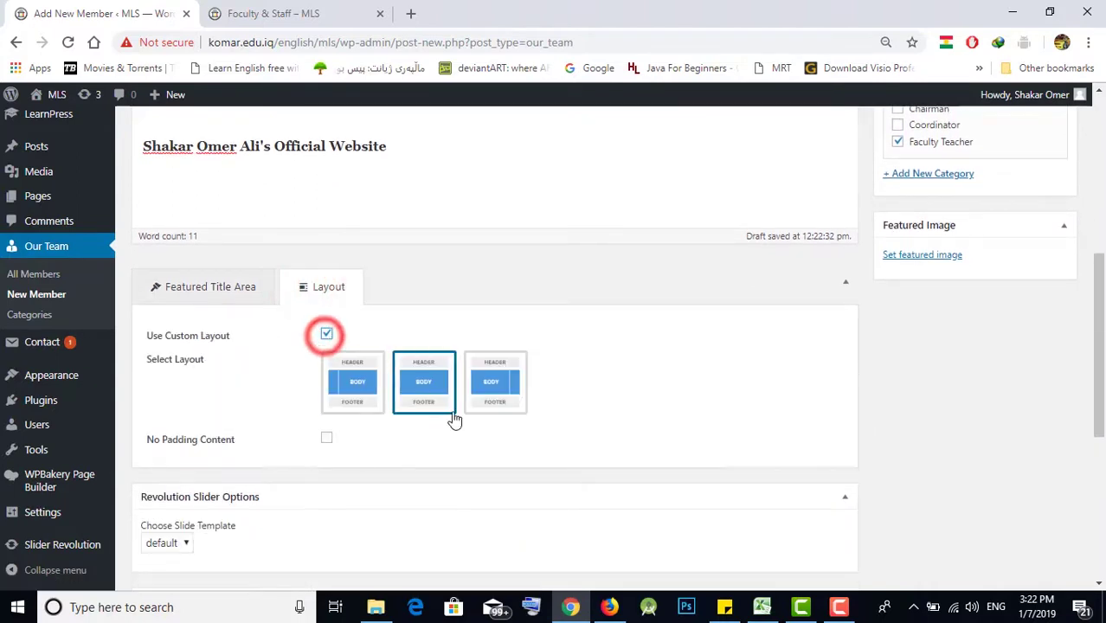
{"action": "left_click", "coordinate": [418, 395]}
{"action": "scroll", "coordinate": [690, 400], "scroll_direction": "down", "scroll_amount": 3}
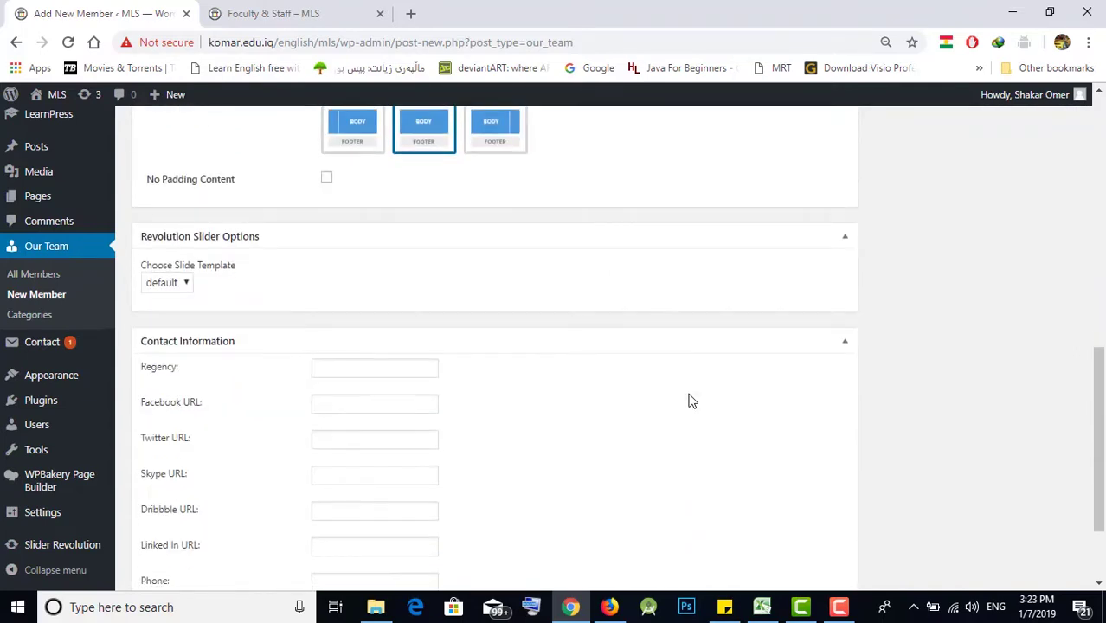
{"action": "scroll", "coordinate": [688, 399], "scroll_direction": "down", "scroll_amount": 1}
{"action": "left_click", "coordinate": [362, 326]}
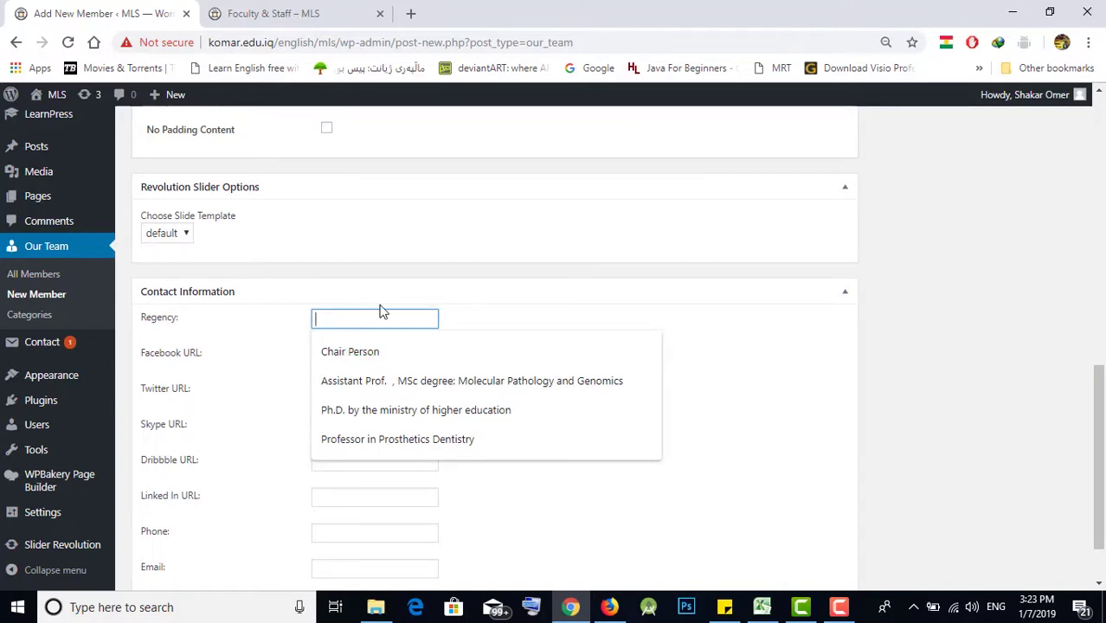
{"action": "left_click", "coordinate": [435, 292]}
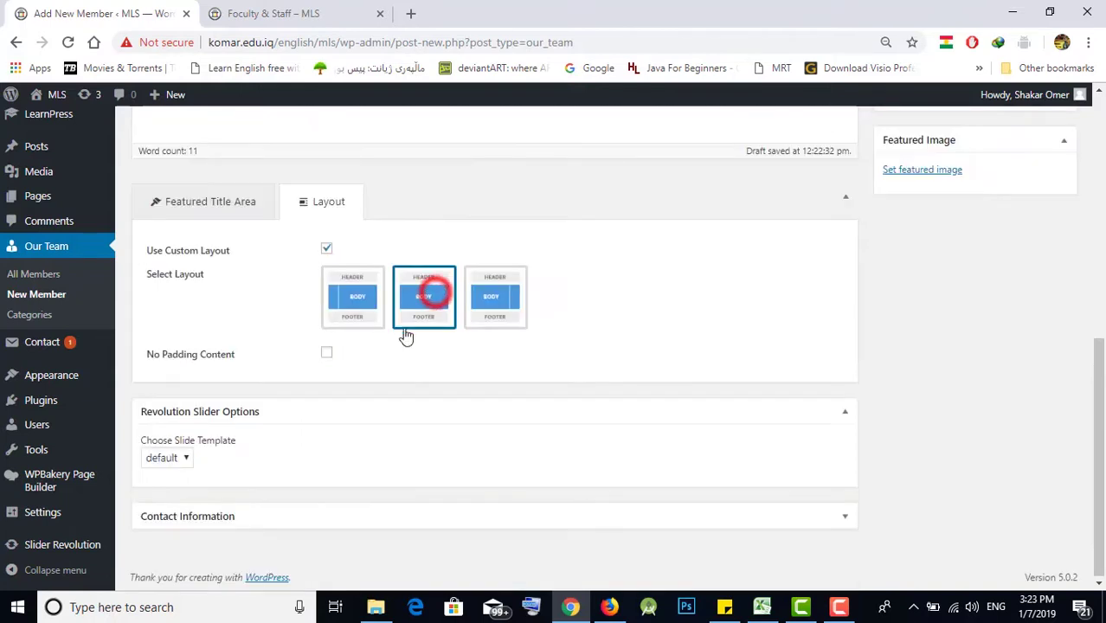
{"action": "left_click", "coordinate": [296, 519]}
{"action": "scroll", "coordinate": [296, 519], "scroll_direction": "down", "scroll_amount": 3}
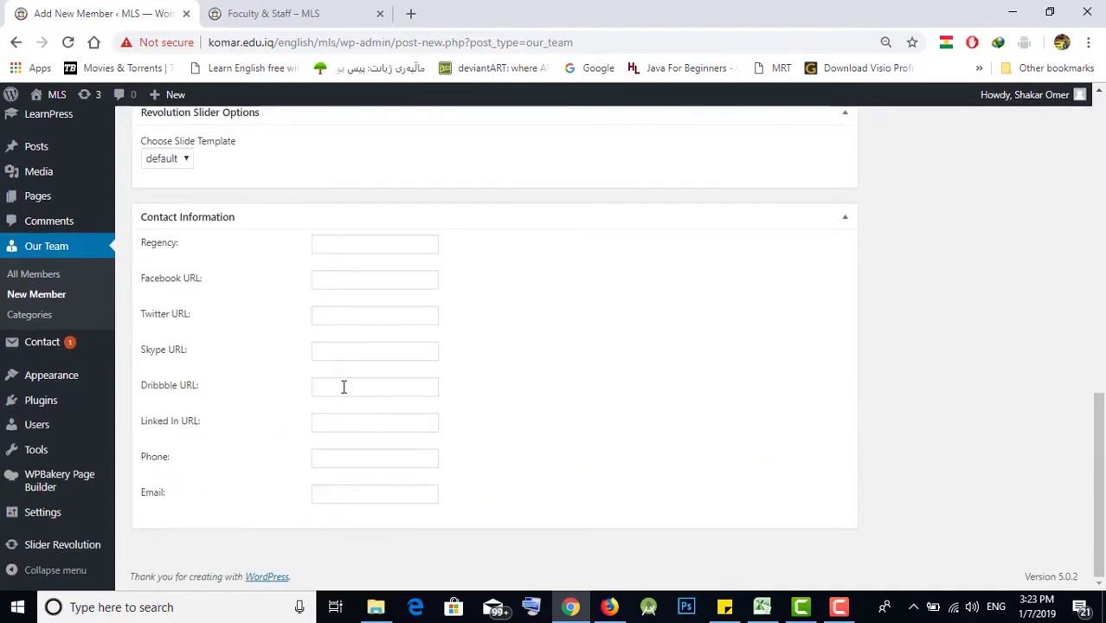
{"action": "left_click", "coordinate": [321, 386]}
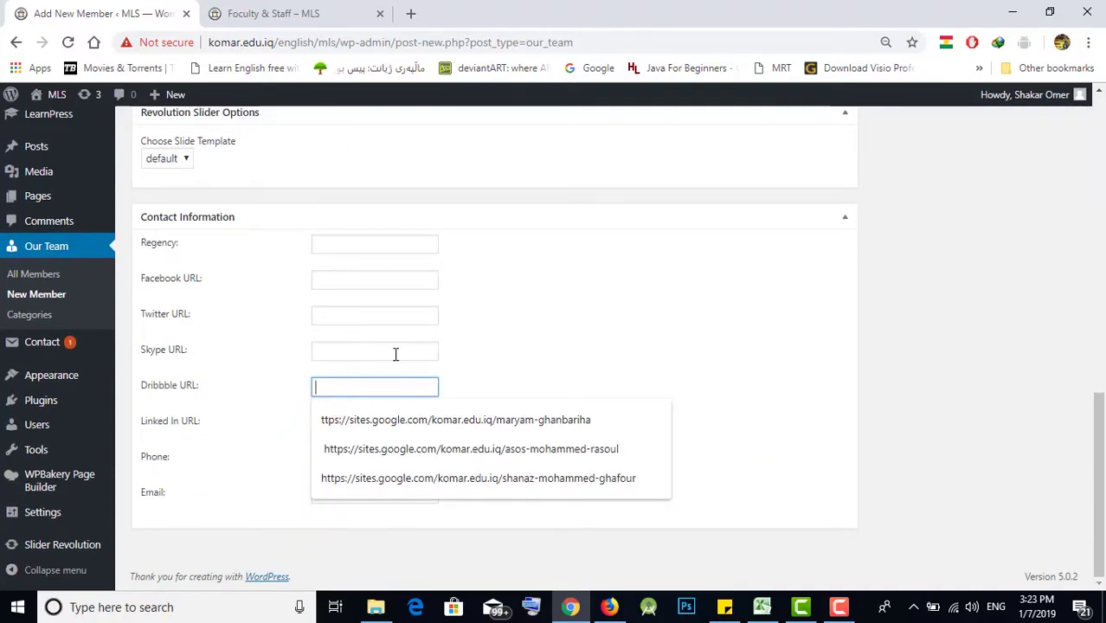
{"action": "left_click", "coordinate": [523, 346]}
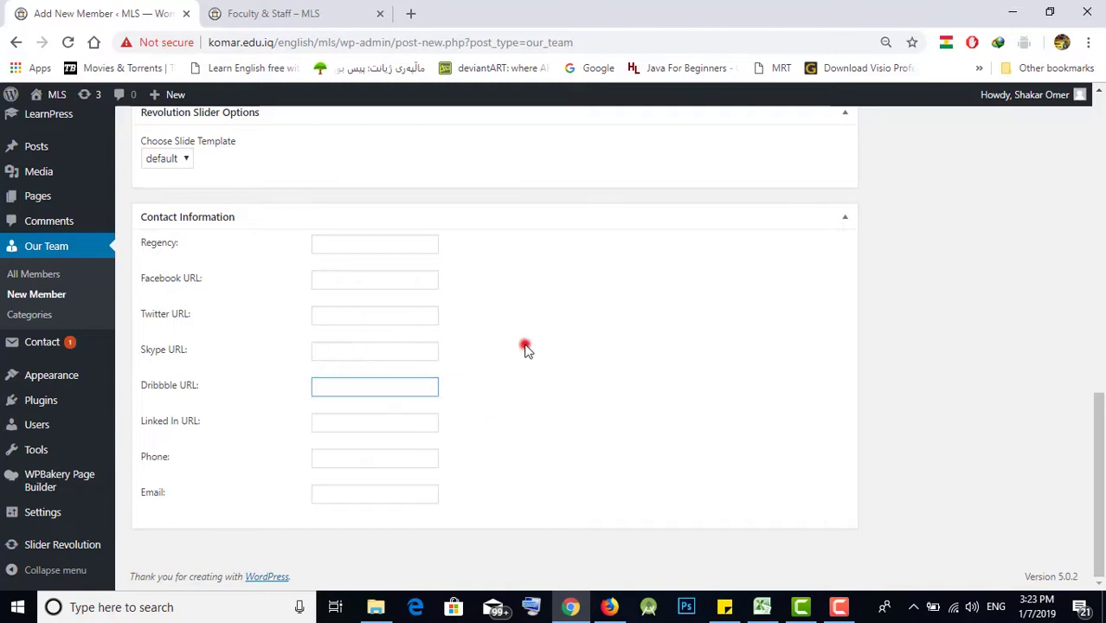
{"action": "left_click", "coordinate": [350, 430]}
{"action": "left_click", "coordinate": [334, 457]}
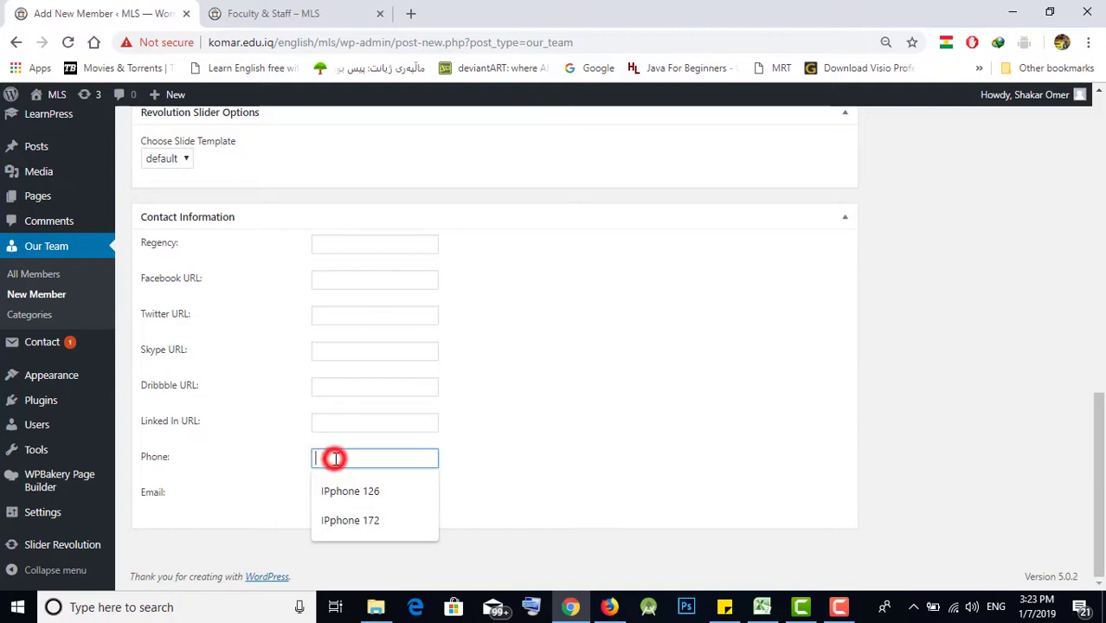
{"action": "left_click", "coordinate": [474, 452]}
{"action": "left_click", "coordinate": [363, 495]}
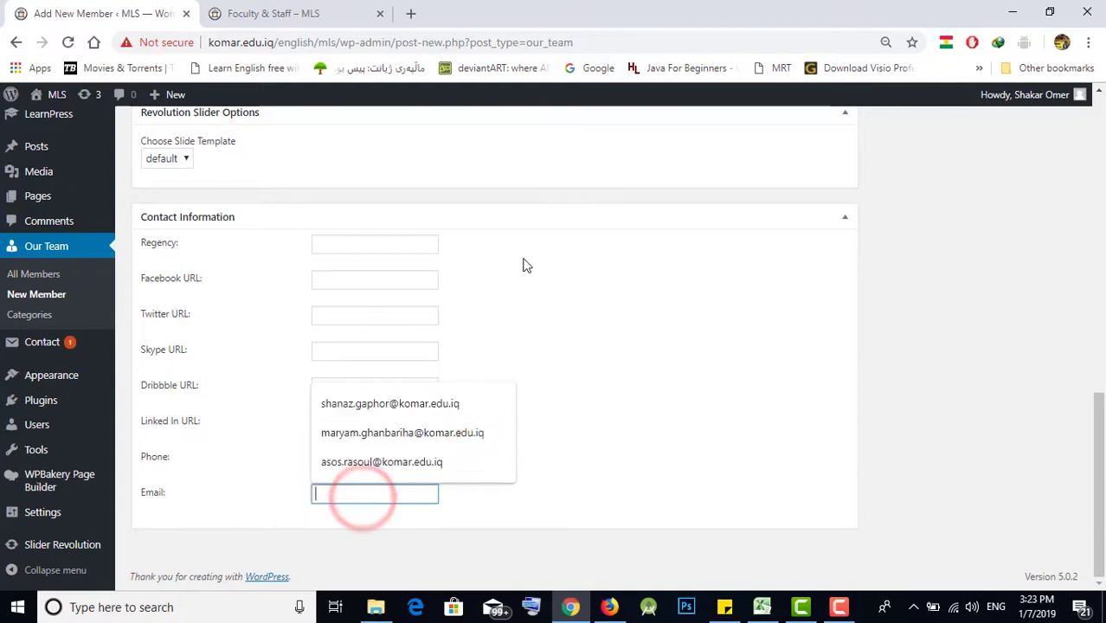
{"action": "left_click", "coordinate": [521, 317]}
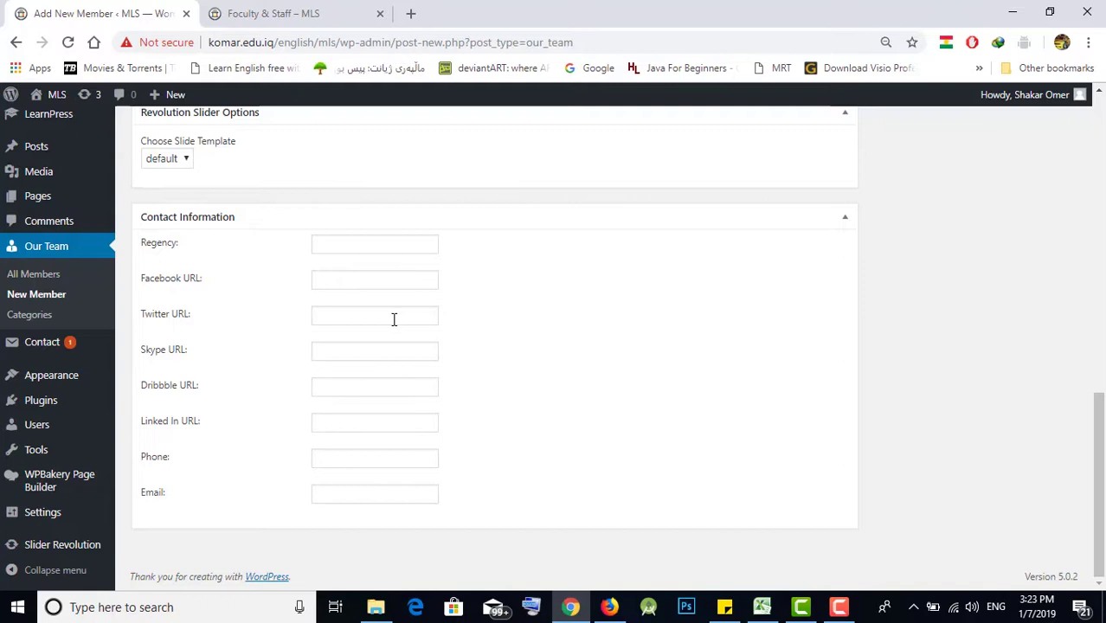
Step: Publish the new member profile from the Publish box
{"action": "scroll", "coordinate": [394, 319], "scroll_direction": "up", "scroll_amount": 1}
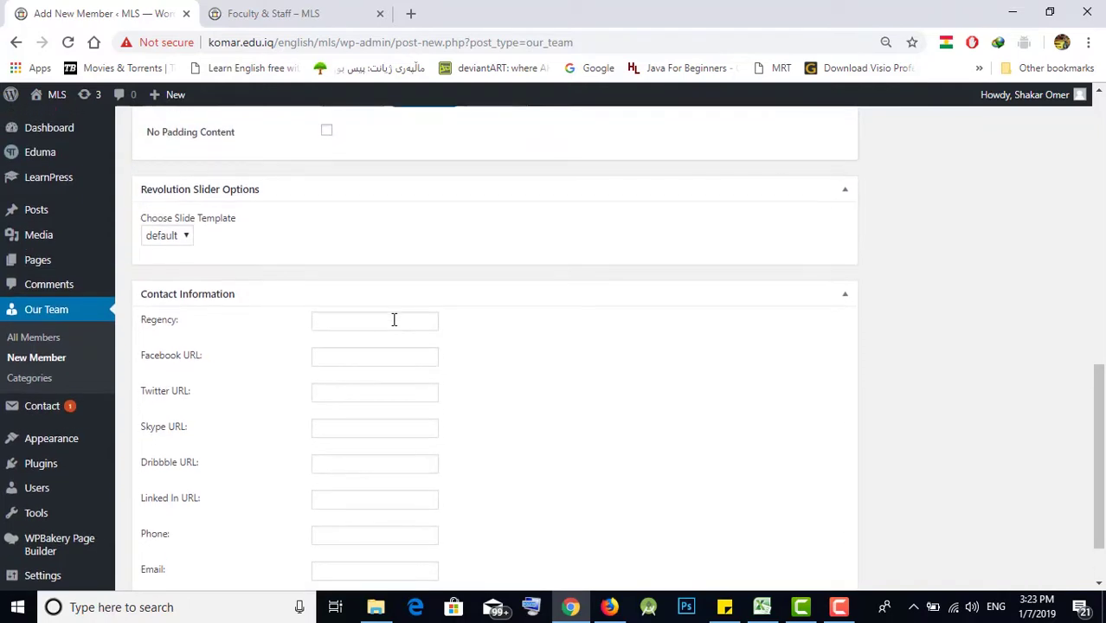
{"action": "scroll", "coordinate": [394, 322], "scroll_direction": "up", "scroll_amount": 2}
{"action": "scroll", "coordinate": [393, 326], "scroll_direction": "up", "scroll_amount": 2}
{"action": "scroll", "coordinate": [394, 325], "scroll_direction": "up", "scroll_amount": 1}
{"action": "scroll", "coordinate": [395, 317], "scroll_direction": "up", "scroll_amount": 2}
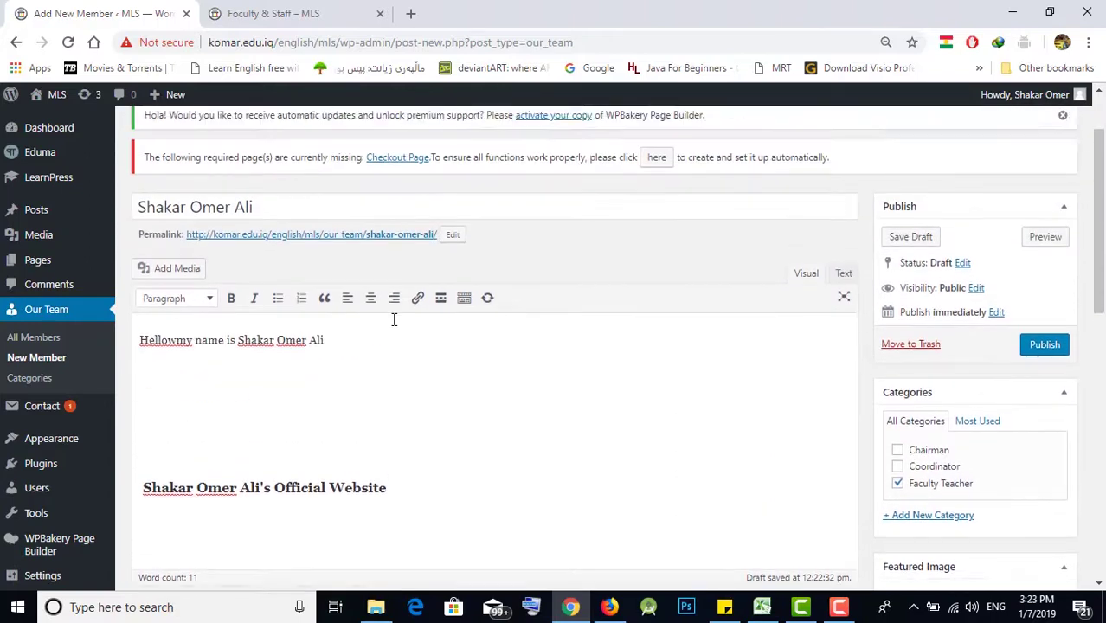
{"action": "scroll", "coordinate": [395, 317], "scroll_direction": "up", "scroll_amount": 1}
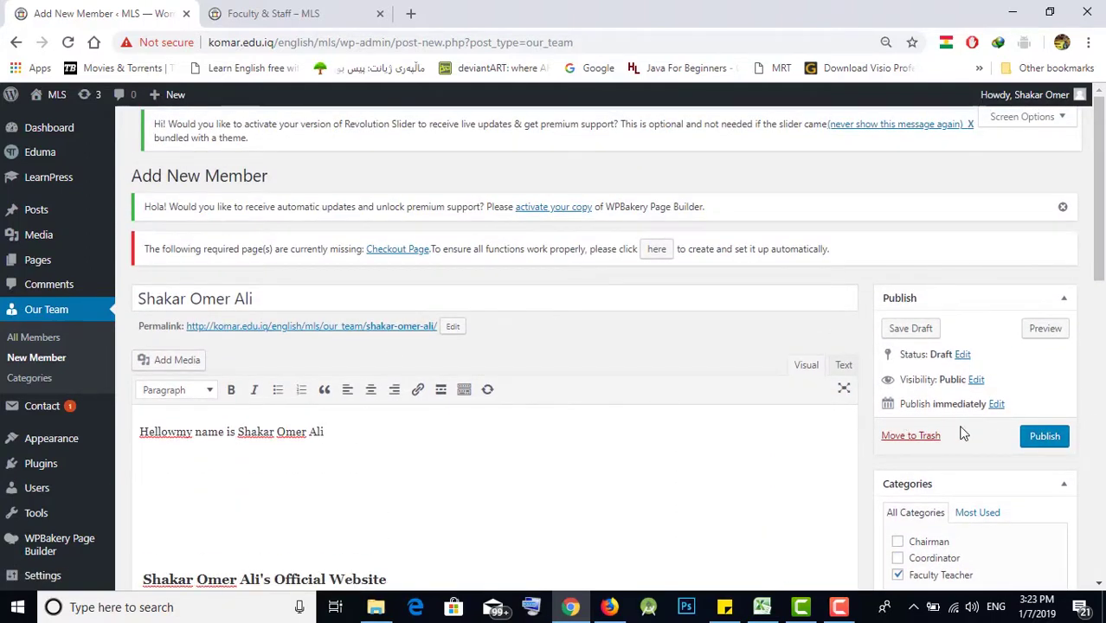
{"action": "scroll", "coordinate": [557, 454], "scroll_direction": "down", "scroll_amount": 1}
{"action": "scroll", "coordinate": [557, 454], "scroll_direction": "down", "scroll_amount": 1}
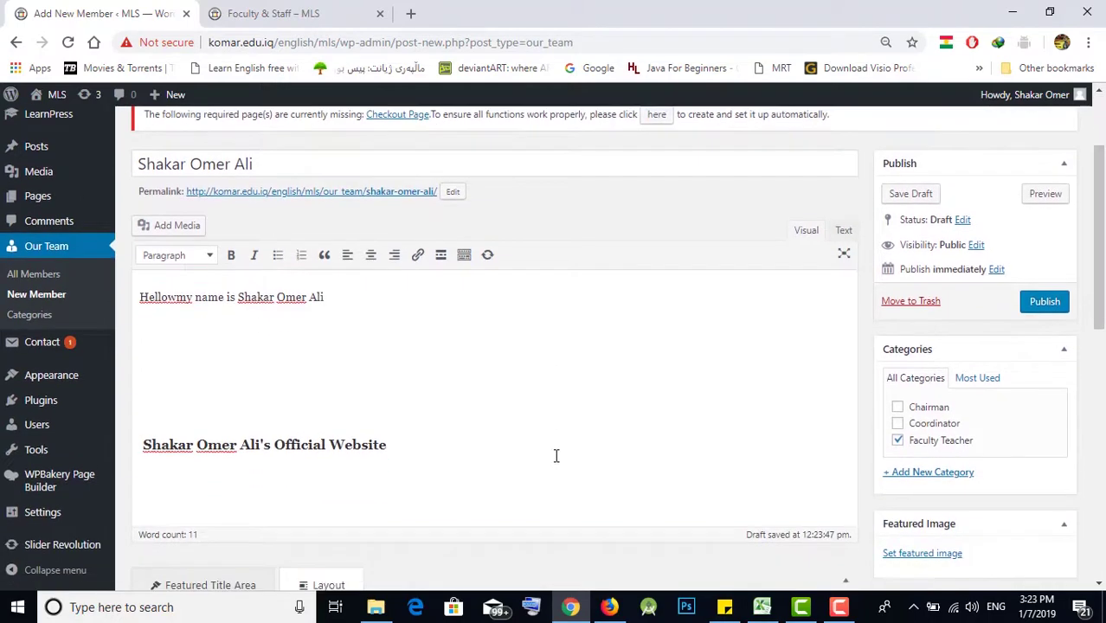
{"action": "scroll", "coordinate": [561, 451], "scroll_direction": "down", "scroll_amount": 1}
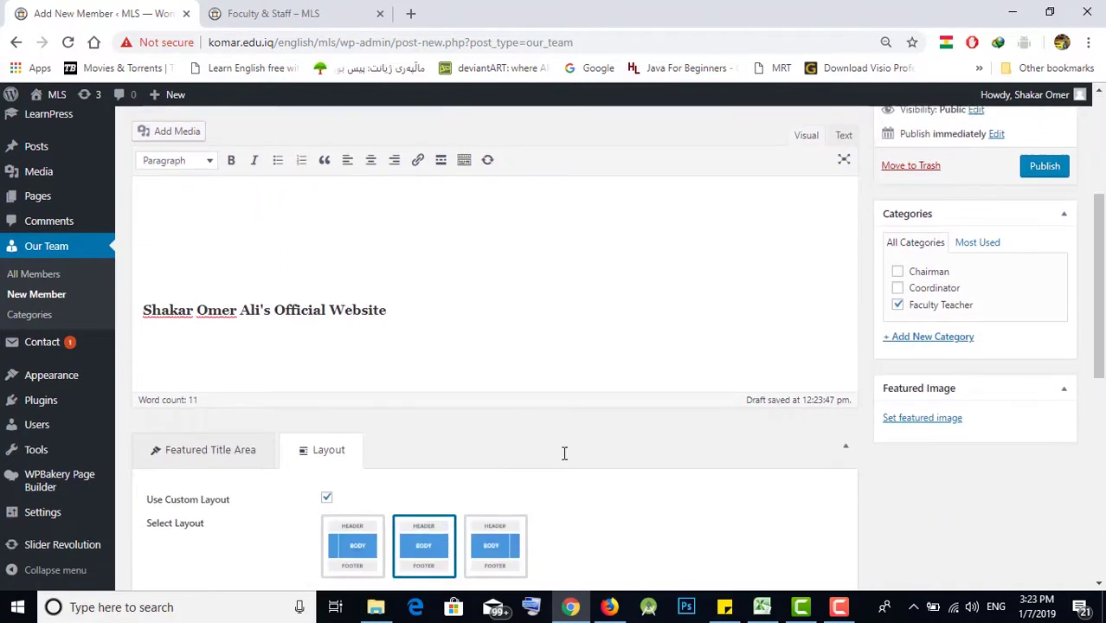
{"action": "left_click", "coordinate": [1039, 164]}
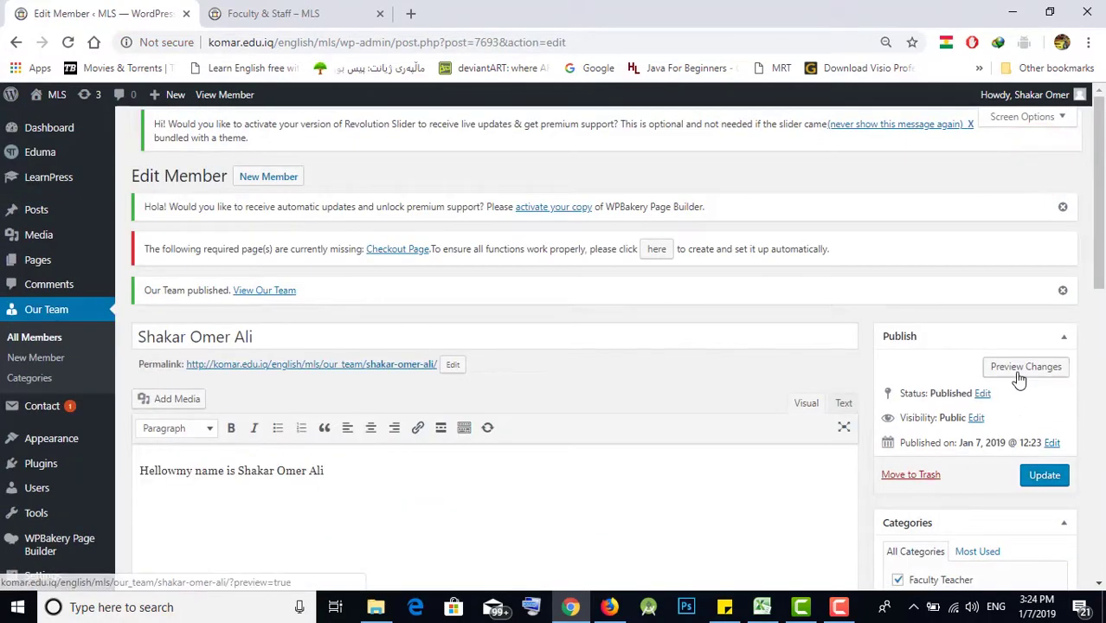
Step: Preview the published member profile in a new tab and scroll through its intro and website heading
{"action": "left_click", "coordinate": [1020, 379]}
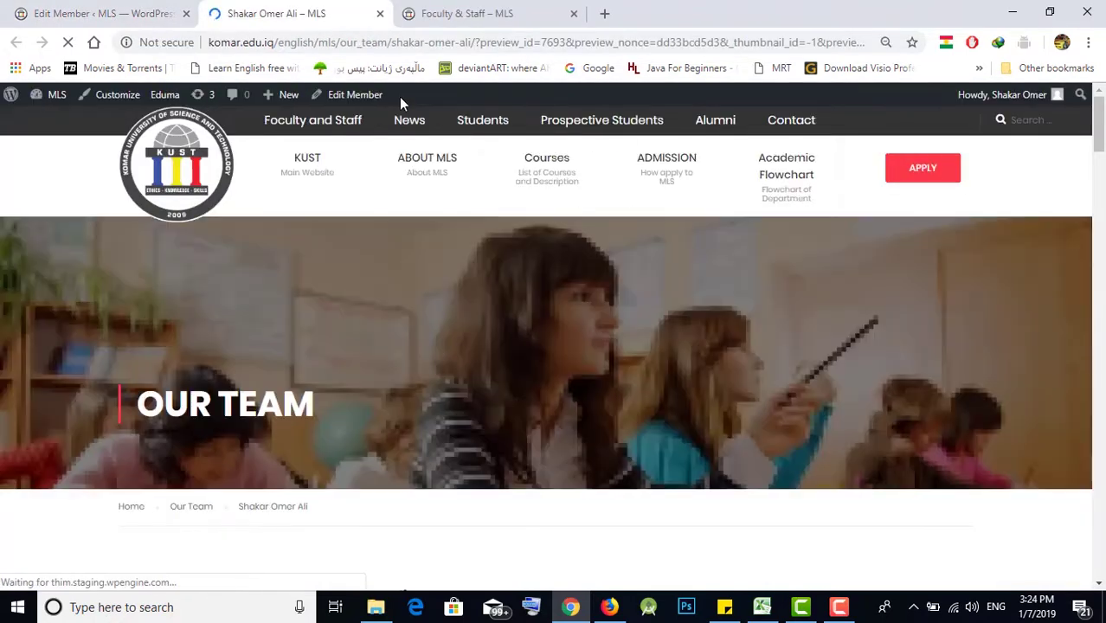
{"action": "scroll", "coordinate": [469, 285], "scroll_direction": "down", "scroll_amount": 3}
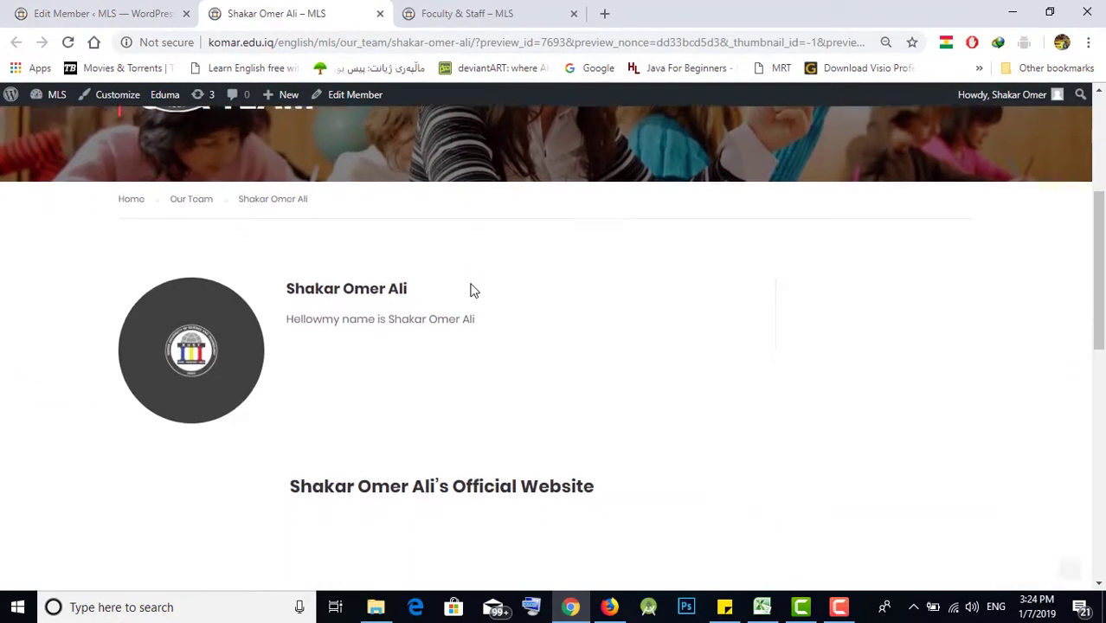
{"action": "scroll", "coordinate": [470, 290], "scroll_direction": "down", "scroll_amount": 1}
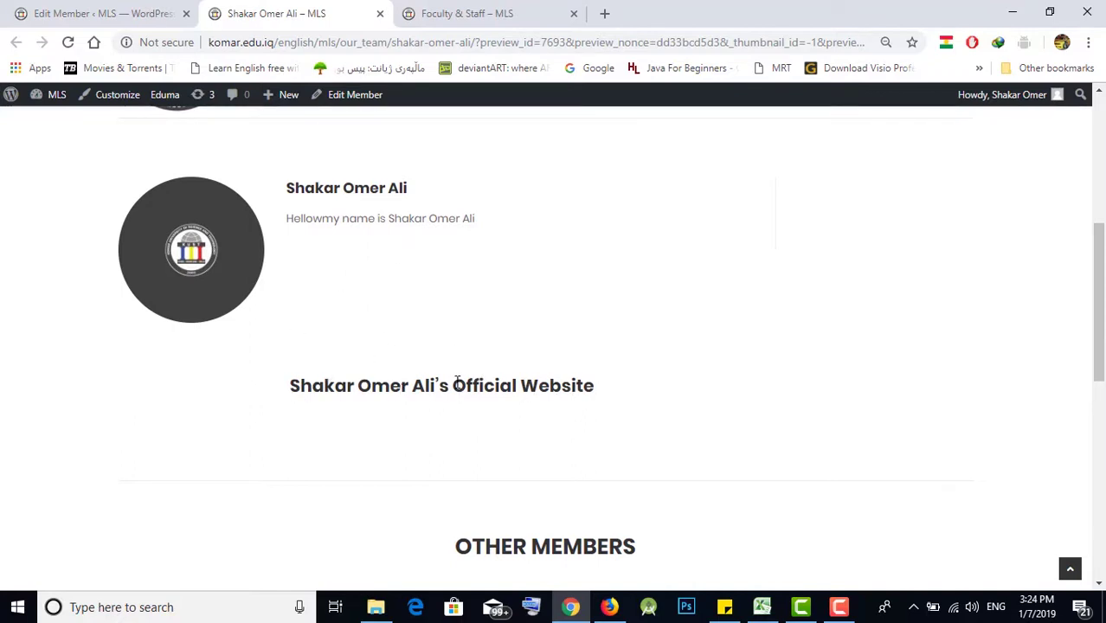
{"action": "scroll", "coordinate": [457, 383], "scroll_direction": "down", "scroll_amount": 2}
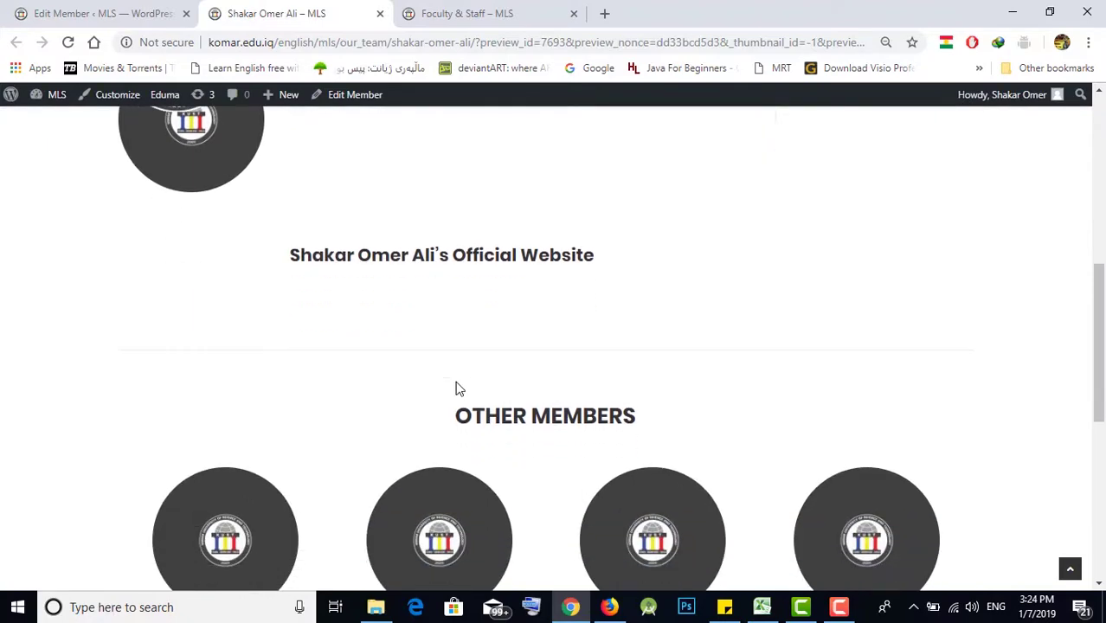
{"action": "scroll", "coordinate": [457, 388], "scroll_direction": "up", "scroll_amount": 1}
{"action": "scroll", "coordinate": [457, 387], "scroll_direction": "up", "scroll_amount": 2}
{"action": "scroll", "coordinate": [457, 388], "scroll_direction": "up", "scroll_amount": 2}
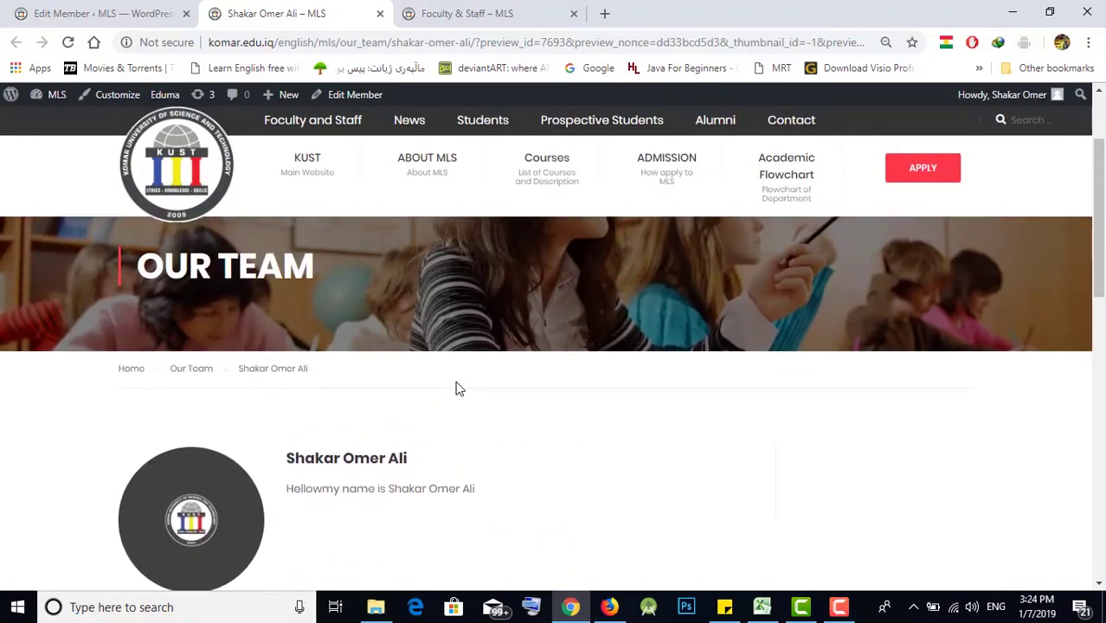
{"action": "scroll", "coordinate": [457, 389], "scroll_direction": "down", "scroll_amount": 2}
{"action": "scroll", "coordinate": [457, 388], "scroll_direction": "down", "scroll_amount": 2}
{"action": "scroll", "coordinate": [457, 385], "scroll_direction": "up", "scroll_amount": 2}
{"action": "scroll", "coordinate": [457, 381], "scroll_direction": "down", "scroll_amount": 2}
Step: Reload the MLS Foculty & Staff page and open a staff member's profile from the staff grid
{"action": "left_click", "coordinate": [488, 11]}
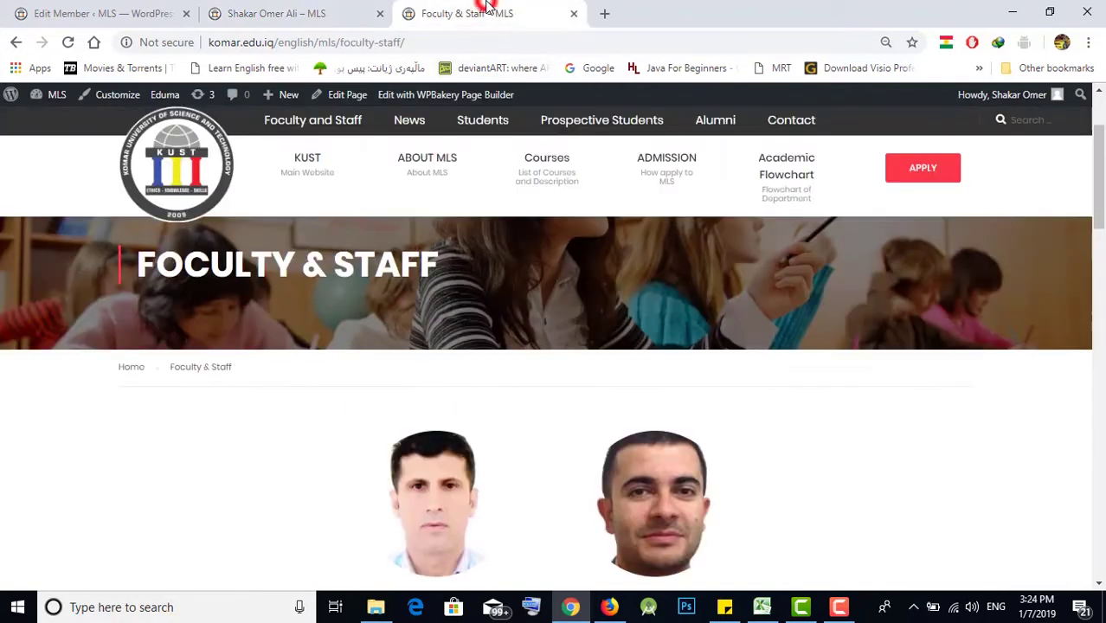
{"action": "left_click", "coordinate": [68, 42]}
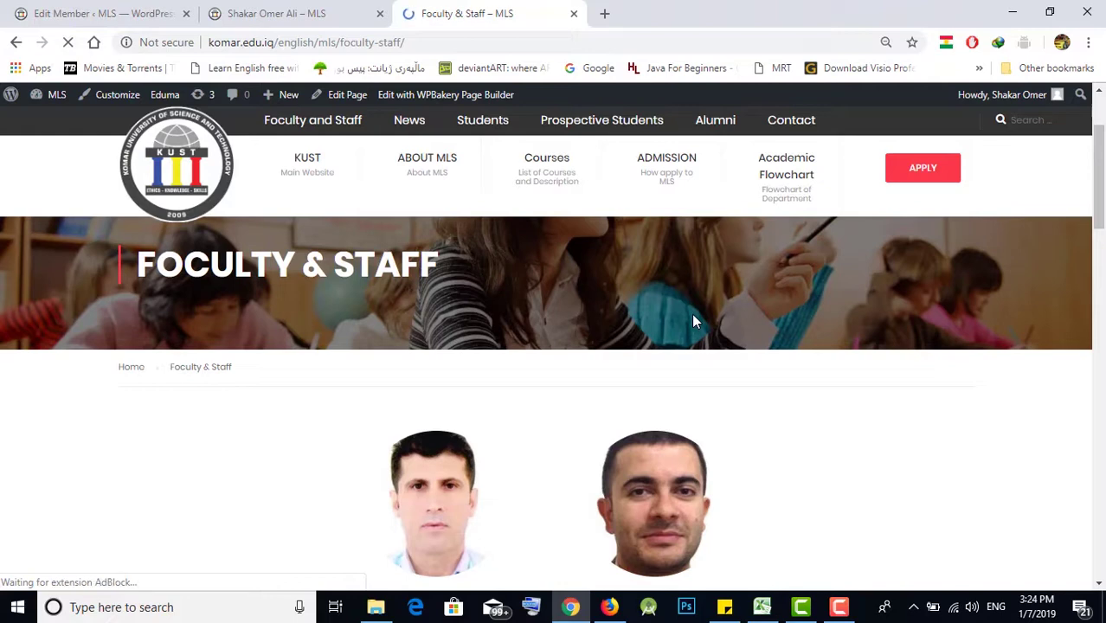
{"action": "scroll", "coordinate": [693, 321], "scroll_direction": "down", "scroll_amount": 3}
{"action": "scroll", "coordinate": [693, 321], "scroll_direction": "down", "scroll_amount": 3}
{"action": "scroll", "coordinate": [693, 321], "scroll_direction": "down", "scroll_amount": 1}
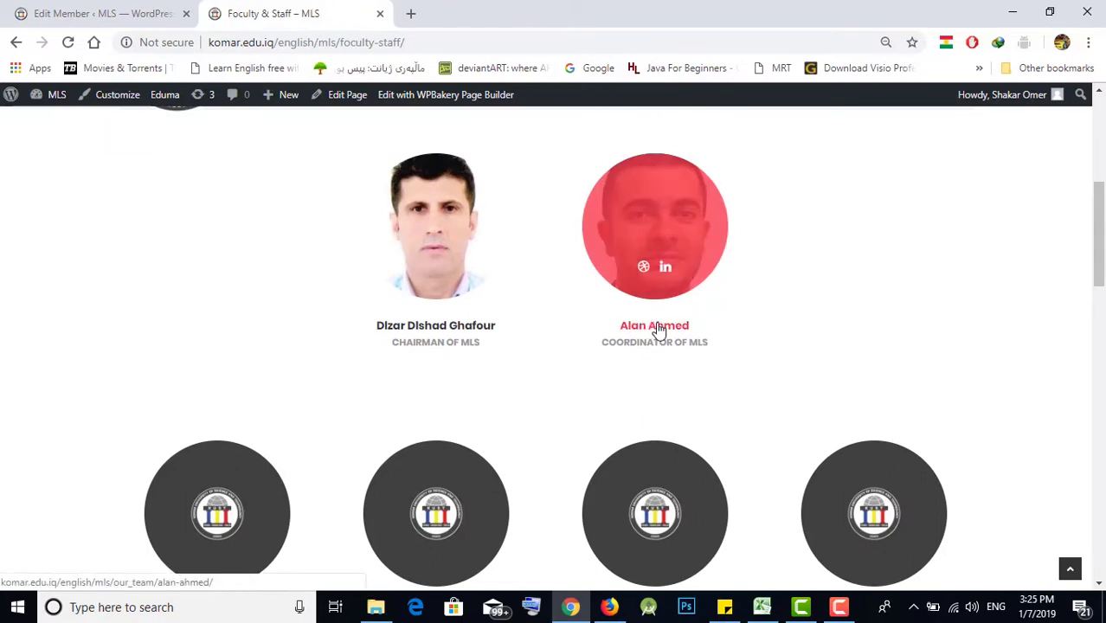
{"action": "left_click", "coordinate": [657, 330]}
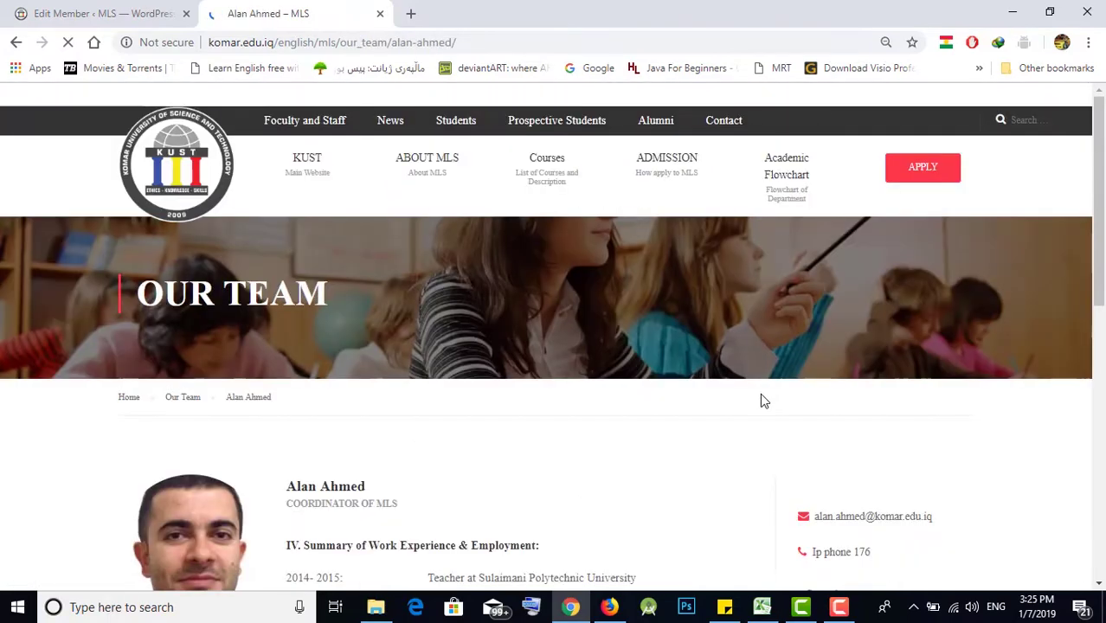
{"action": "scroll", "coordinate": [759, 395], "scroll_direction": "down", "scroll_amount": 3}
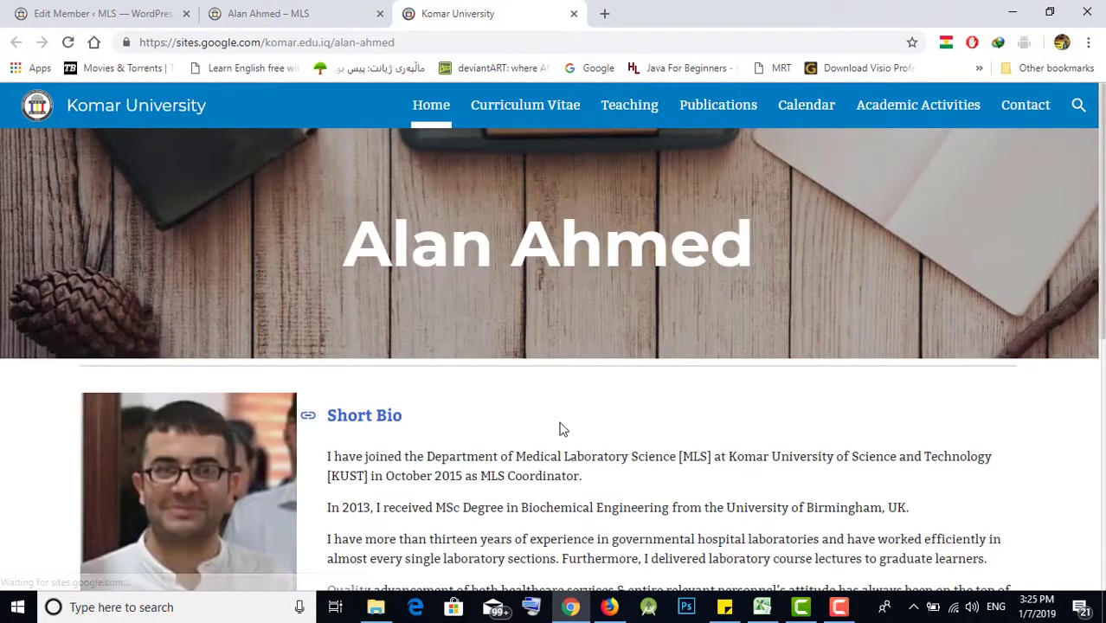
Step: Scroll through the staff member's Google Sites personal page to view the Short Bio
{"action": "scroll", "coordinate": [561, 424], "scroll_direction": "down", "scroll_amount": 2}
{"action": "scroll", "coordinate": [561, 424], "scroll_direction": "down", "scroll_amount": 3}
{"action": "scroll", "coordinate": [559, 422], "scroll_direction": "up", "scroll_amount": 6}
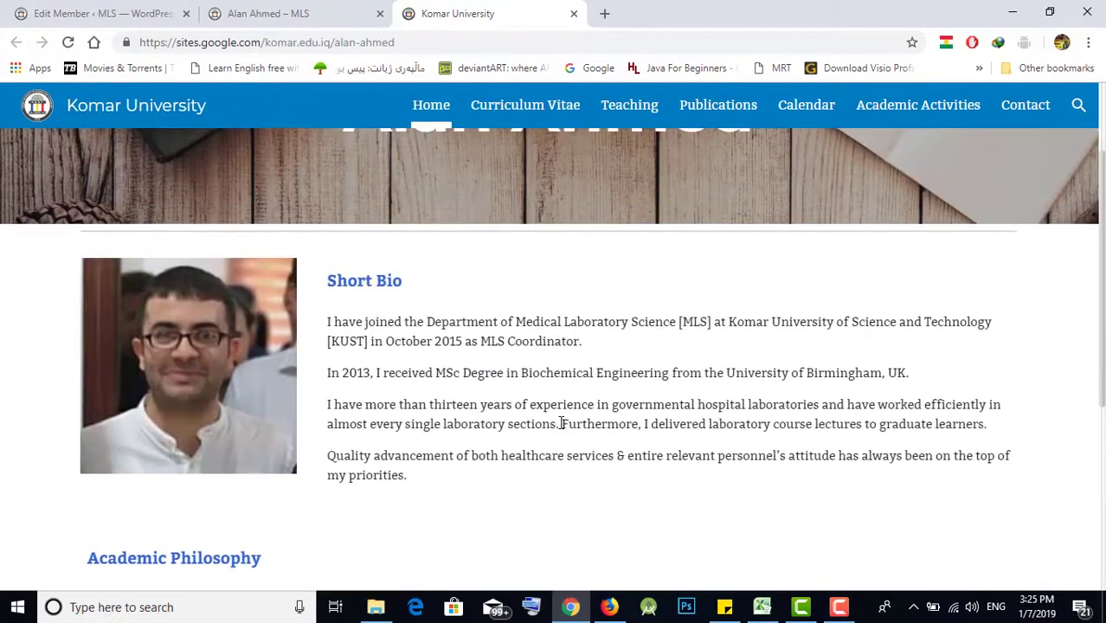
Step: Close the Google Sites tab and trash the new profile from the Our Team All Members list
{"action": "left_click", "coordinate": [571, 16]}
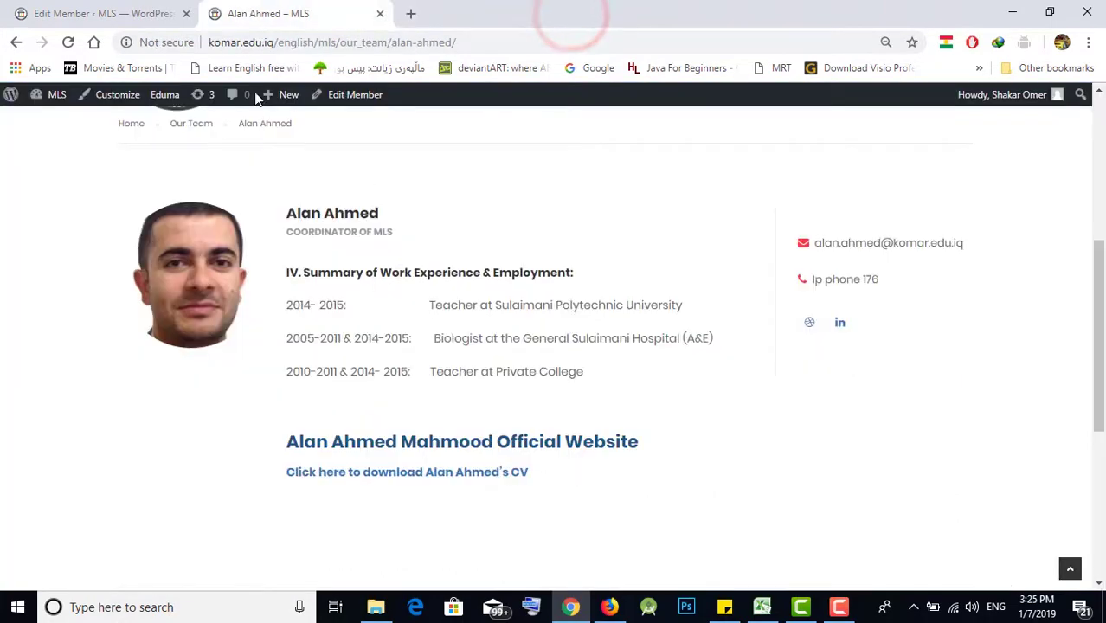
{"action": "left_click", "coordinate": [130, 7]}
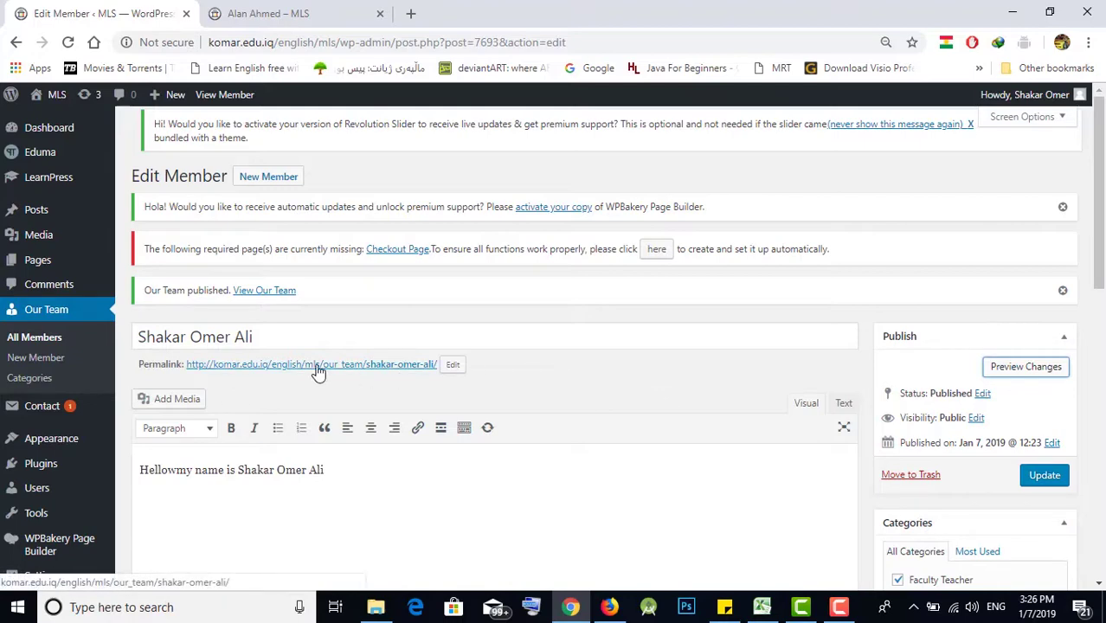
{"action": "mouse_move", "coordinate": [38, 261]}
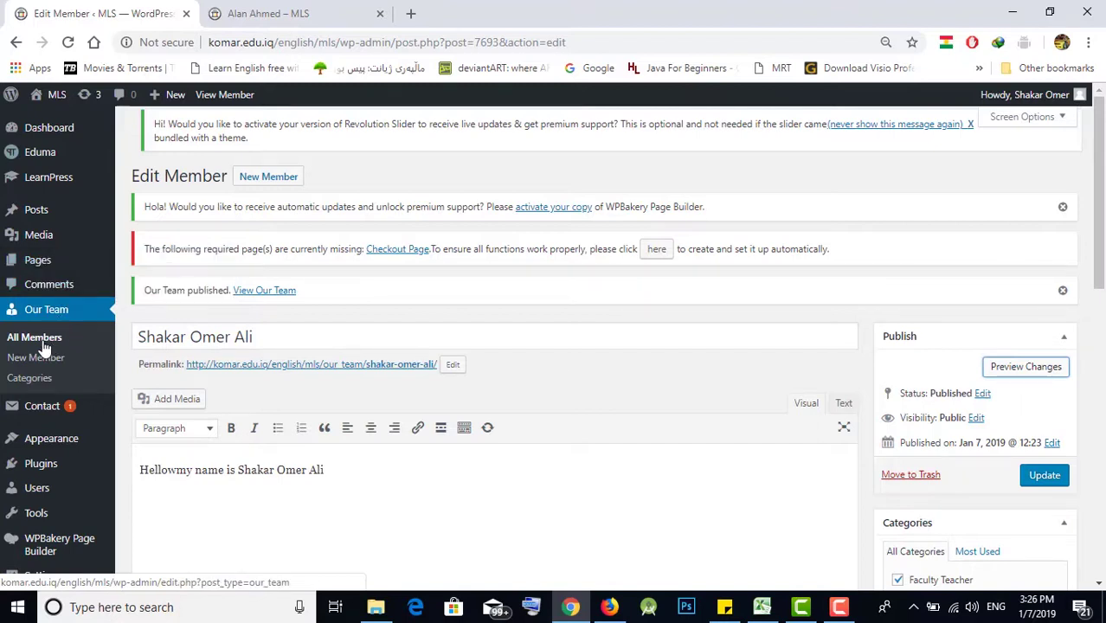
{"action": "left_click", "coordinate": [44, 339]}
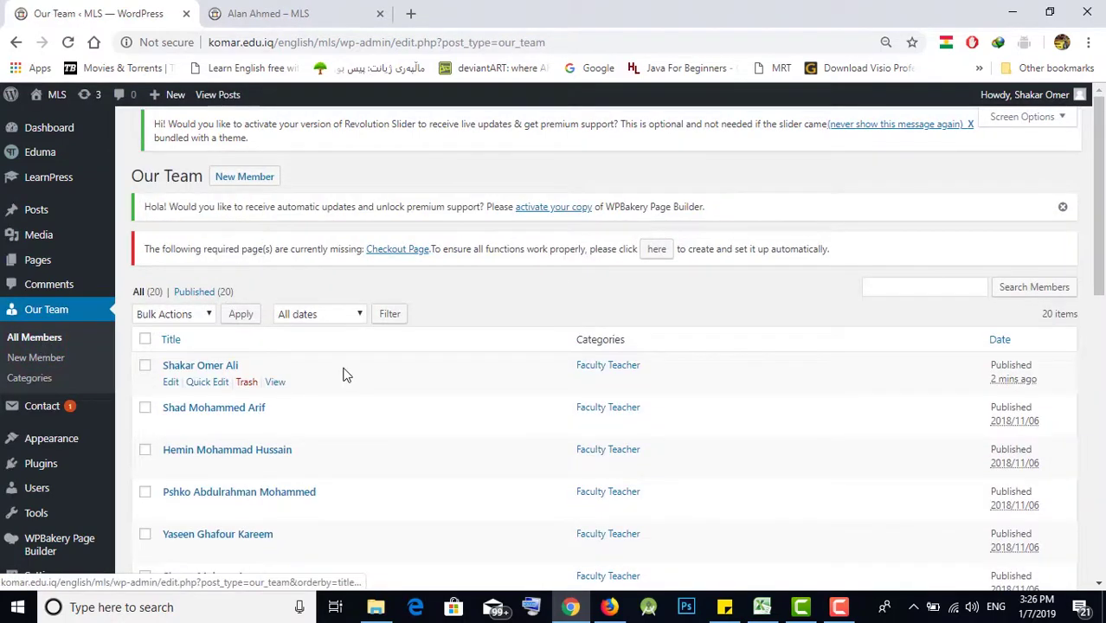
{"action": "left_click", "coordinate": [249, 392]}
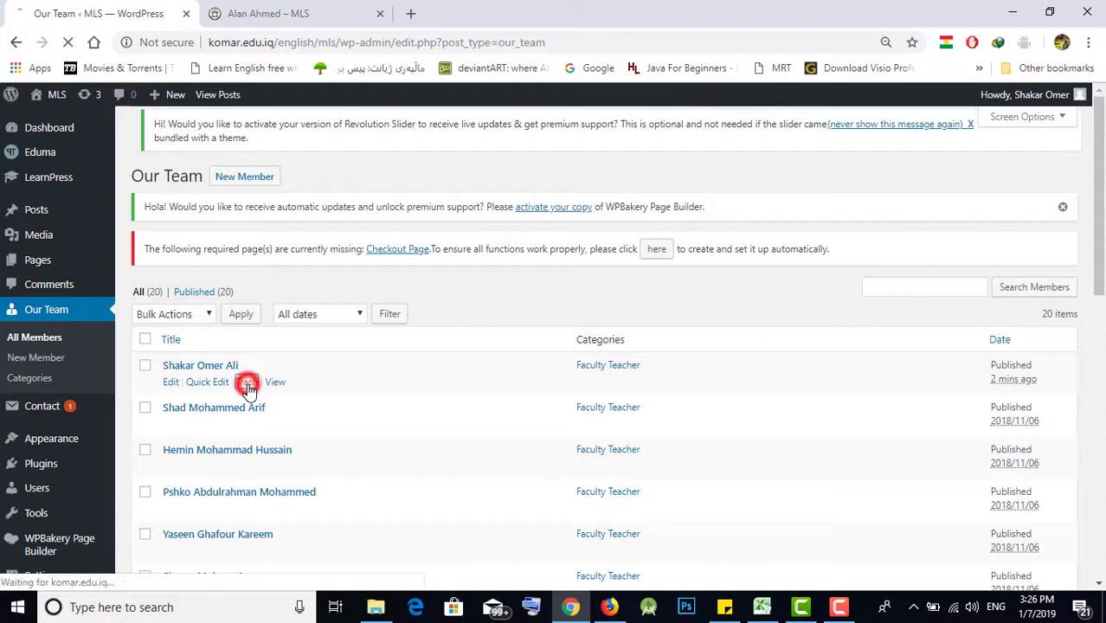